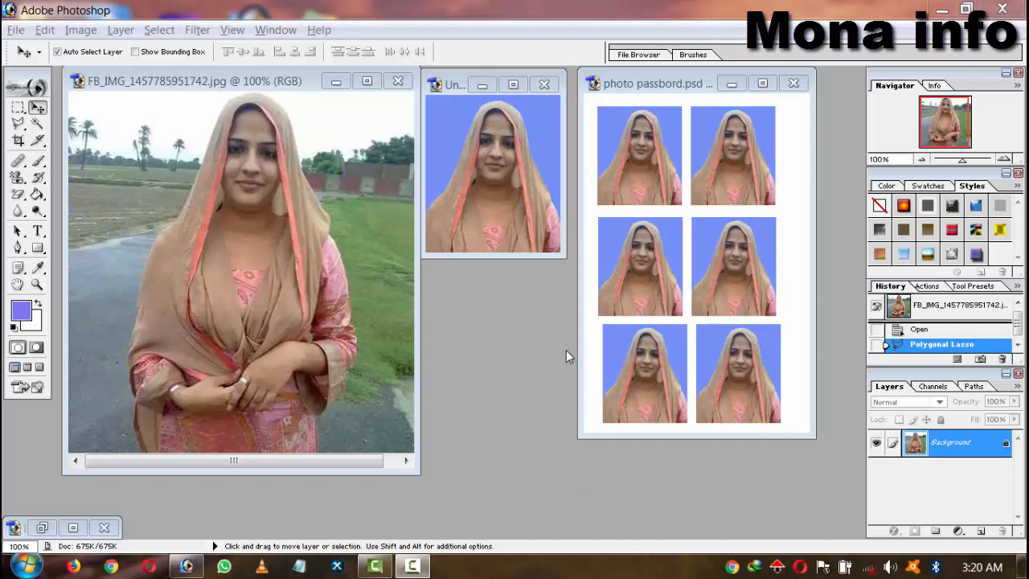
Undo the edits in photo passbord.psd back to the empty white page
{"action": "left_click", "coordinate": [255, 207]}
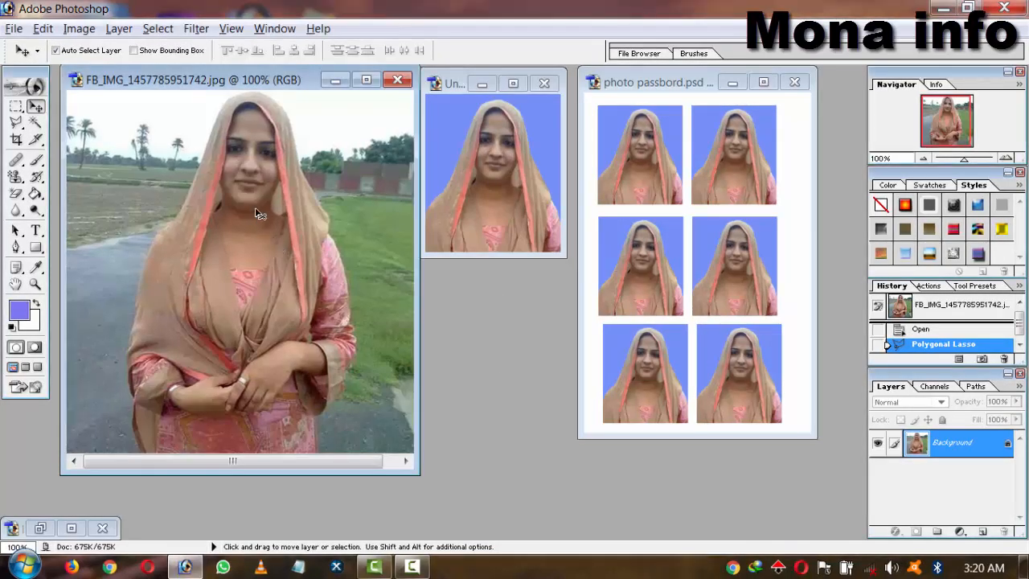
{"action": "left_click", "coordinate": [522, 197]}
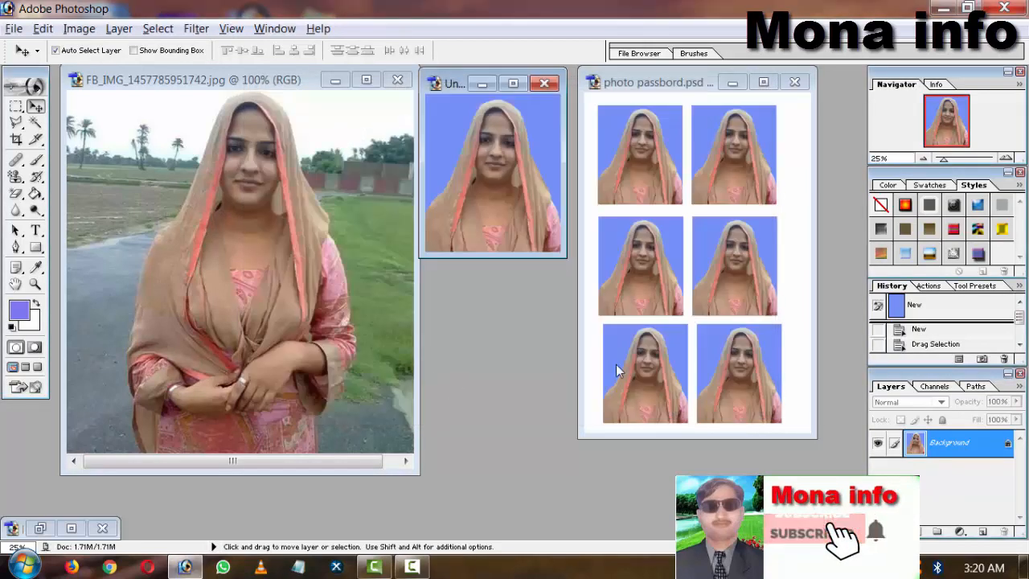
{"action": "left_click", "coordinate": [688, 361]}
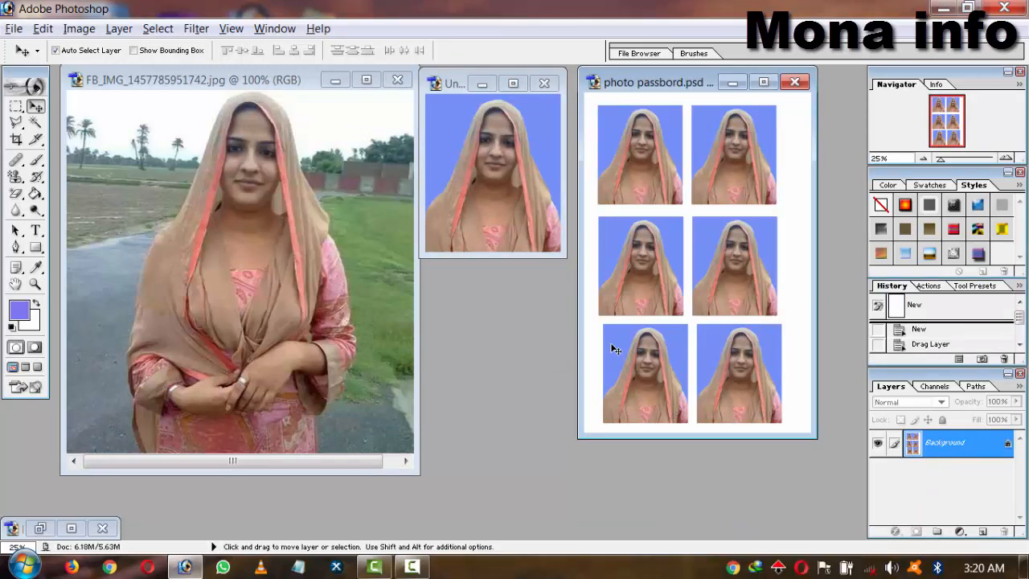
{"action": "key", "text": "ctrl+alt+z"}
{"action": "key", "text": "ctrl+alt+z"}
{"action": "key", "text": "ctrl+alt+z"}
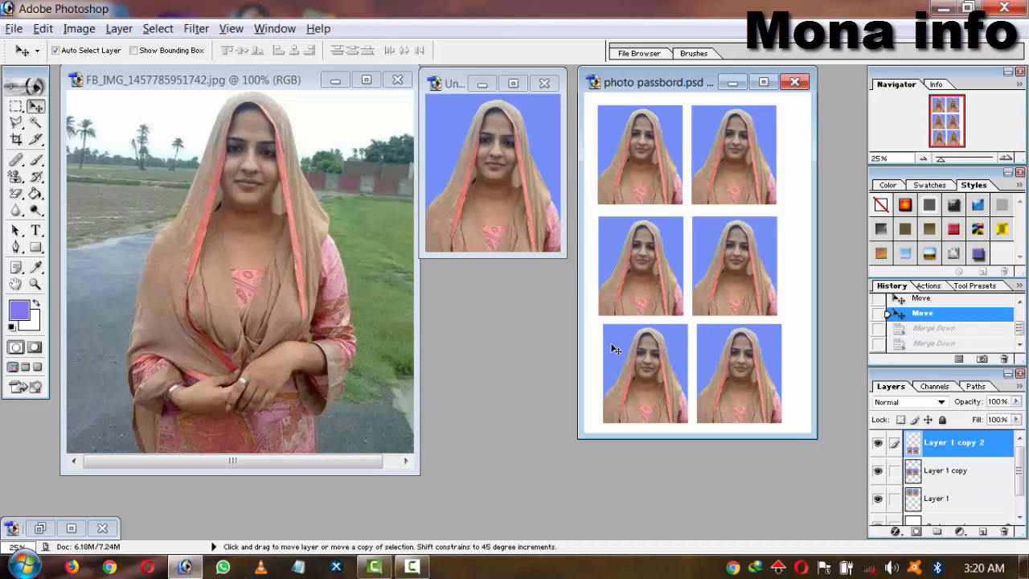
{"action": "key", "text": "ctrl+alt+z"}
{"action": "key", "text": "ctrl+alt+z"}
{"action": "key", "text": "ctrl+alt+z"}
{"action": "key", "text": "ctrl+alt+z"}
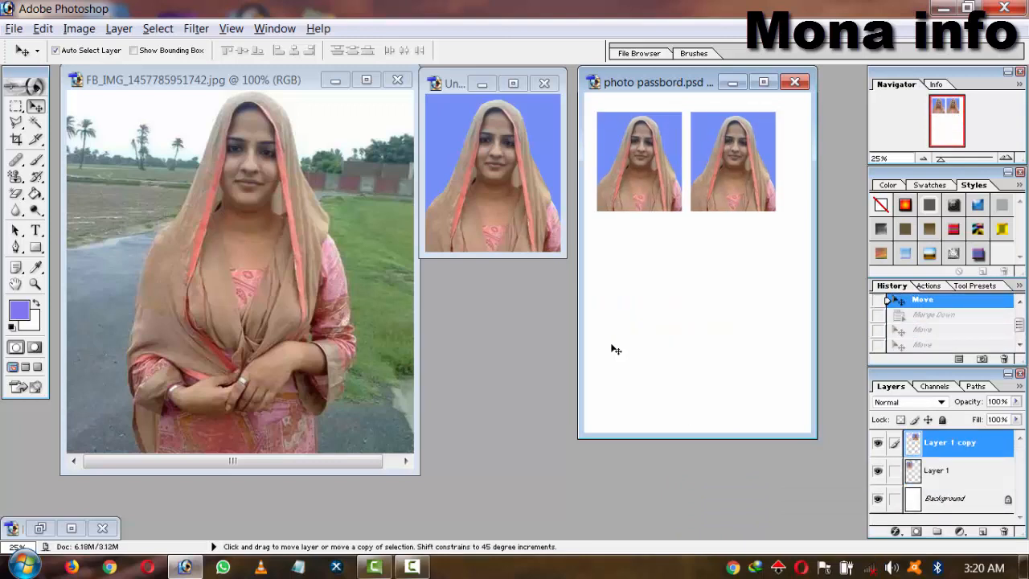
{"action": "key", "text": "ctrl+alt+z"}
{"action": "key", "text": "ctrl+alt+z"}
{"action": "key", "text": "ctrl+alt+z"}
{"action": "key", "text": "ctrl+alt+z"}
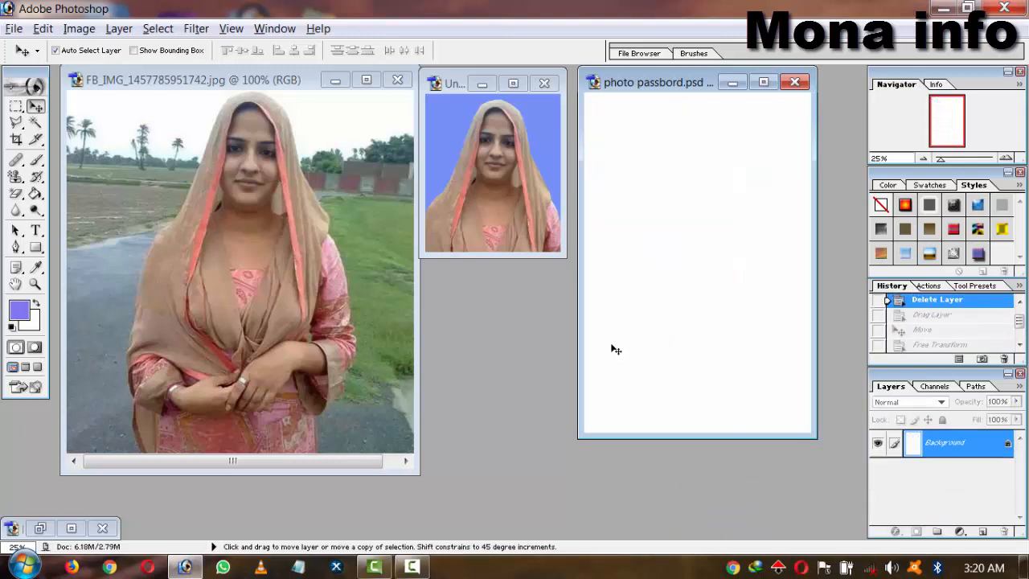
Copy the blue-background portrait into photo passbord.psd, scaled to 64.5% in the page's upper-left corner
{"action": "left_click", "coordinate": [508, 151]}
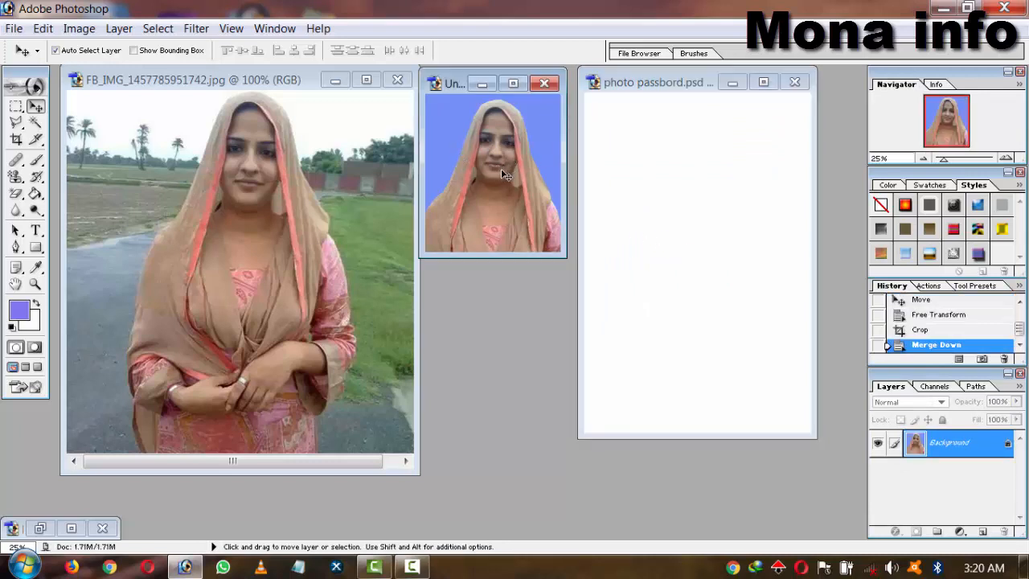
{"action": "left_click_drag", "start_coordinate": [511, 178], "coordinate": [707, 219]}
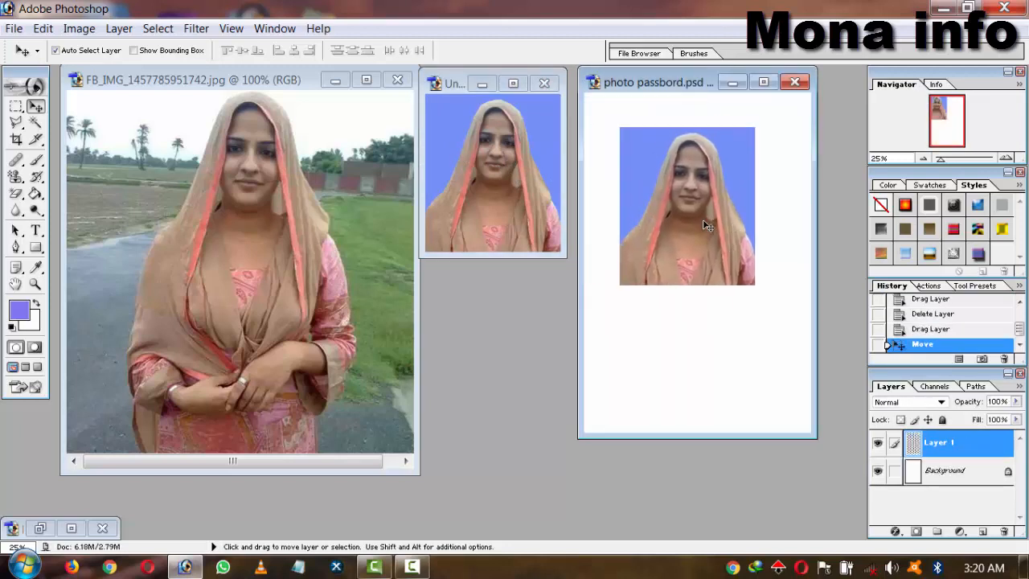
{"action": "key", "text": "ctrl+t"}
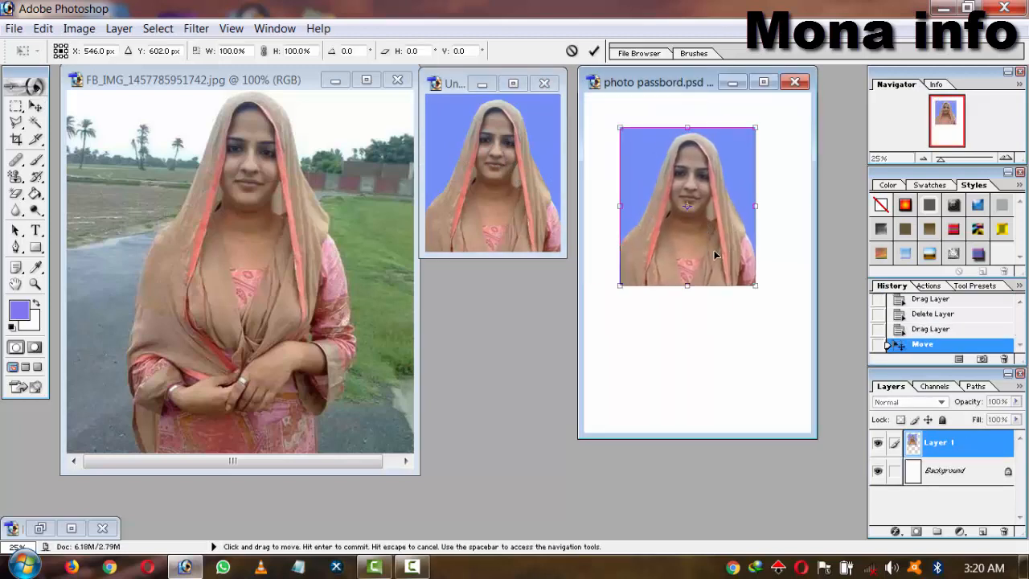
{"action": "left_click_drag", "start_coordinate": [756, 283], "coordinate": [683, 207]}
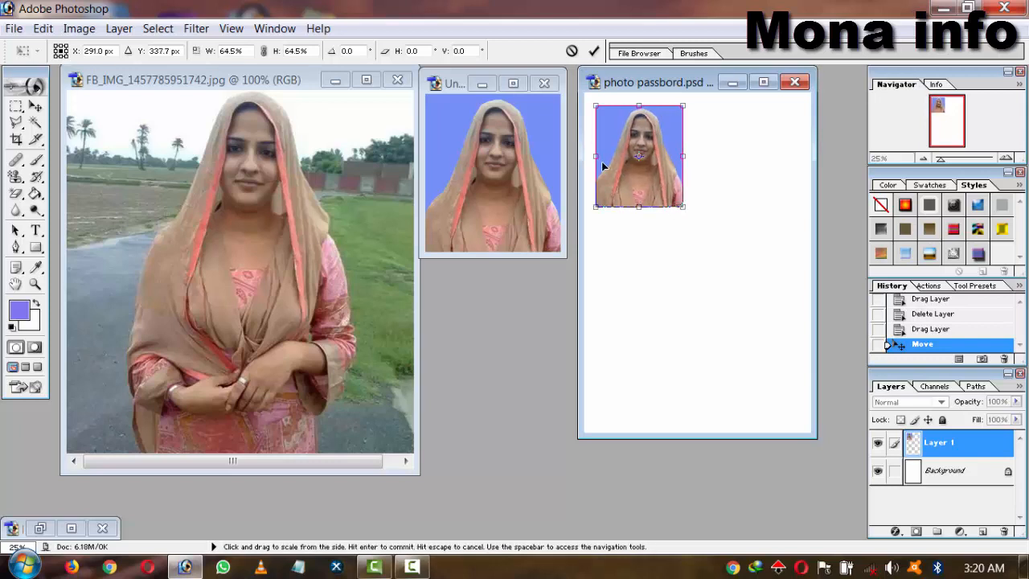
{"action": "left_click", "coordinate": [35, 106]}
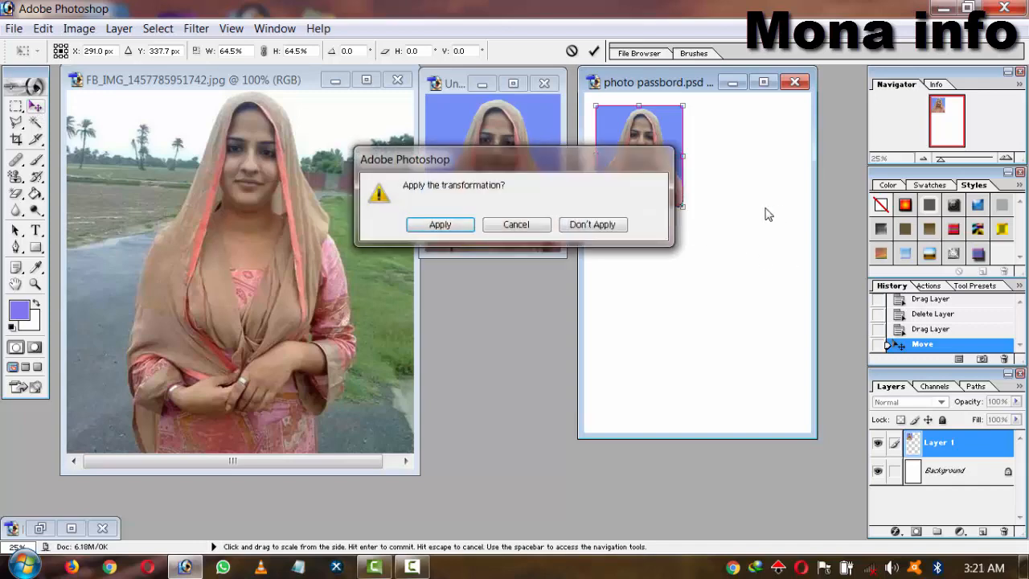
{"action": "left_click", "coordinate": [457, 224]}
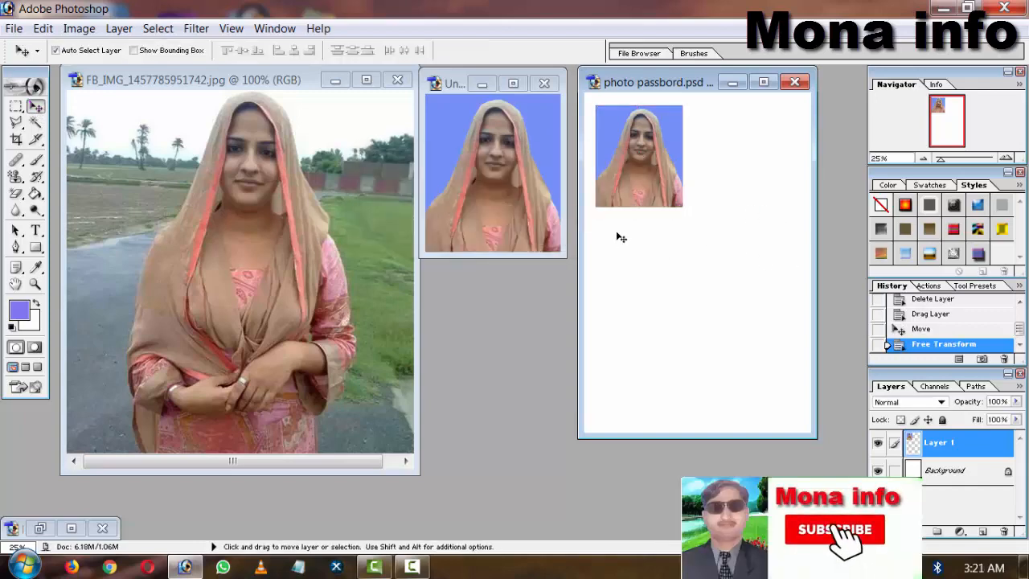
Brighten the portrait layer with Hue/Saturation by setting Lightness to +10
{"action": "key", "text": "ctrl+u"}
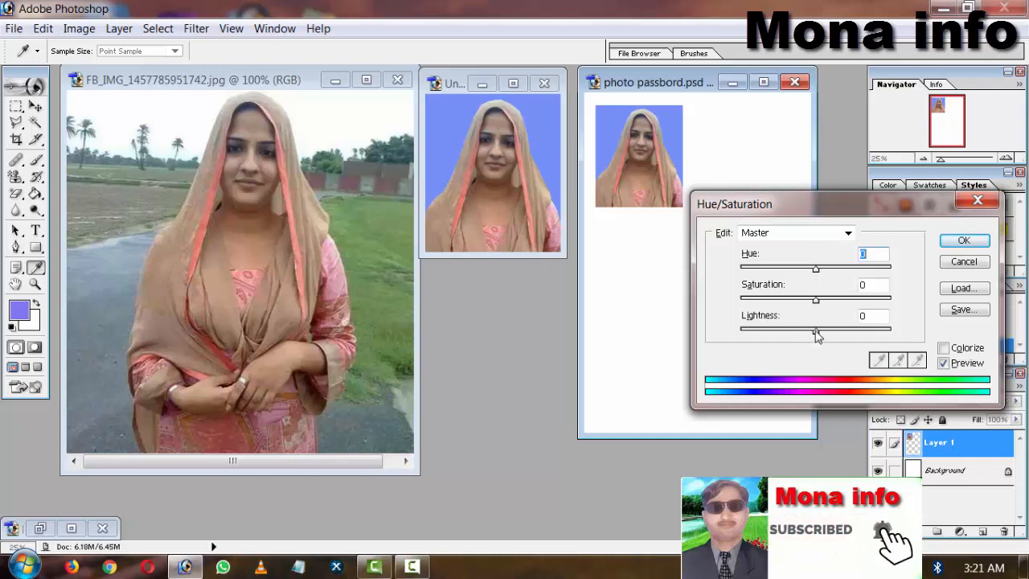
{"action": "left_click_drag", "start_coordinate": [816, 336], "coordinate": [821, 337]}
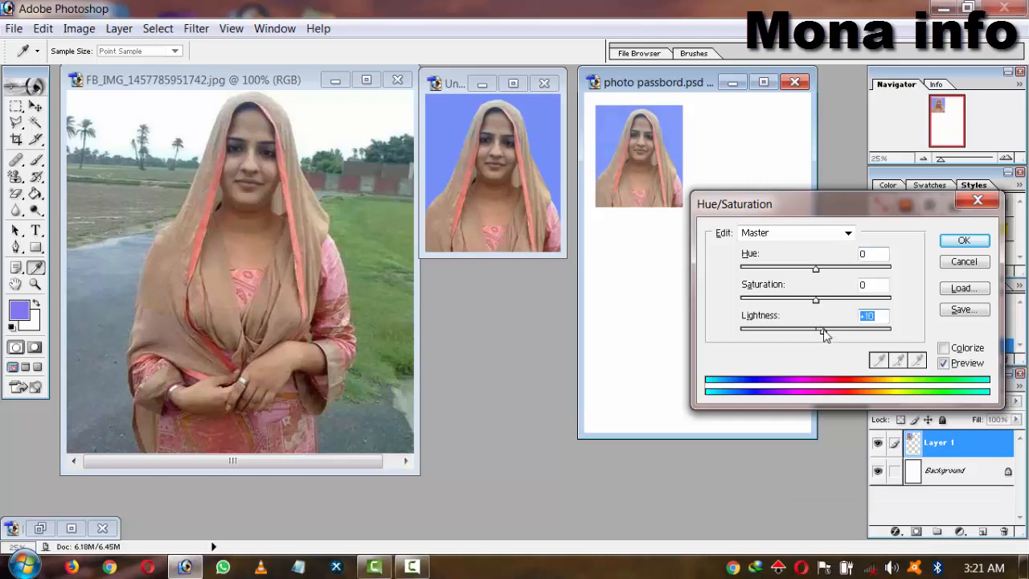
{"action": "left_click", "coordinate": [963, 243]}
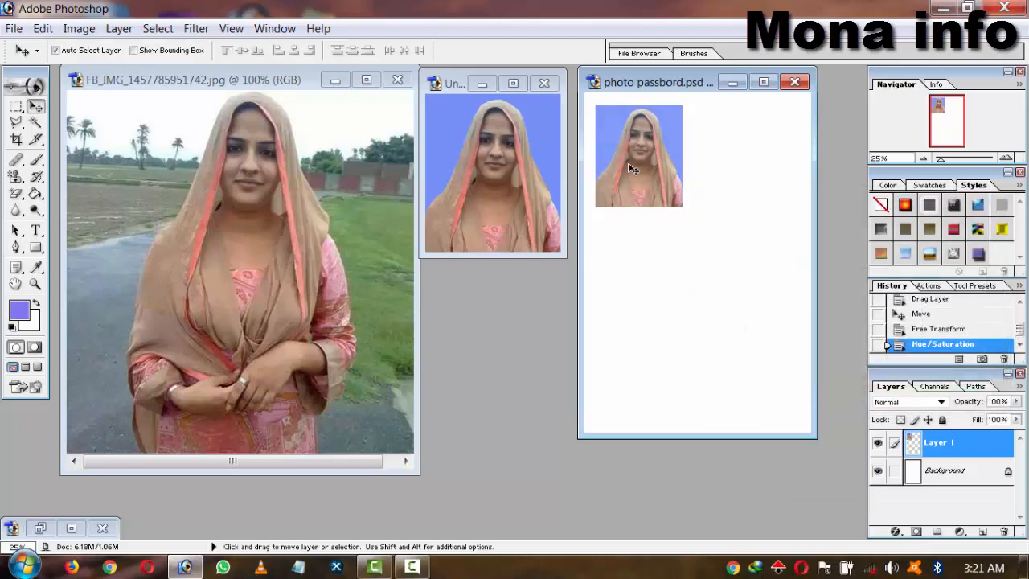
Duplicate the portrait to the right of the first one and merge both layers down into the Background
{"action": "left_click_drag", "start_coordinate": [628, 162], "coordinate": [706, 178]}
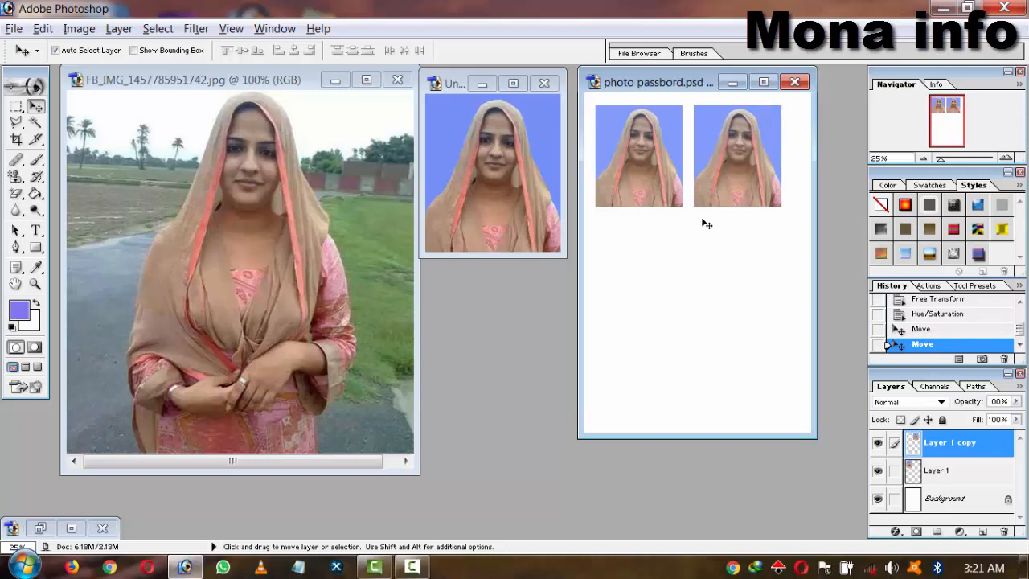
{"action": "key", "text": "ctrl+e"}
{"action": "key", "text": "ctrl+e"}
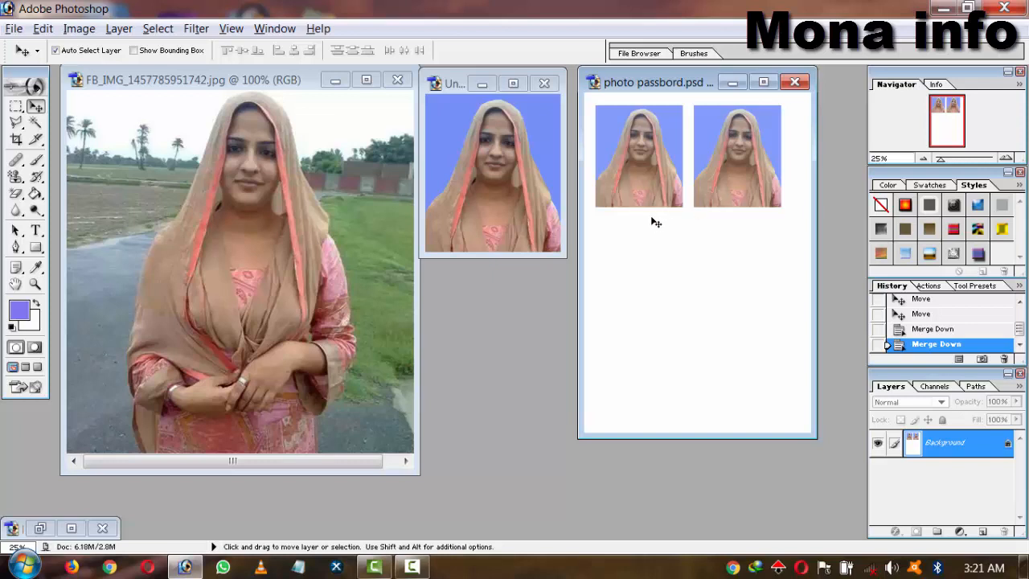
Duplicate the pair of portraits twice down the page and align the copies as second and third rows
{"action": "key", "text": "alt"}
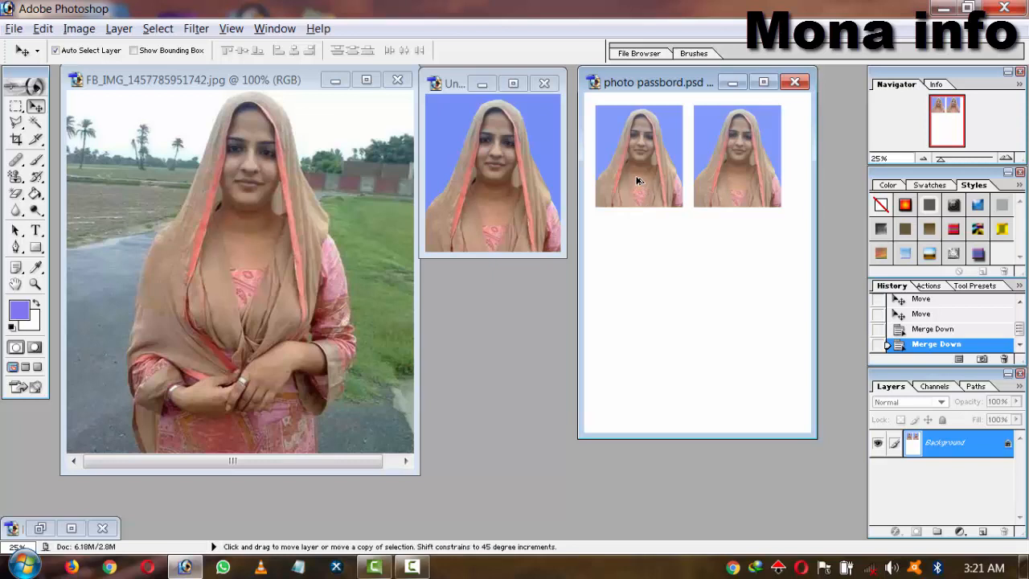
{"action": "left_click_drag", "start_coordinate": [636, 182], "coordinate": [641, 409]}
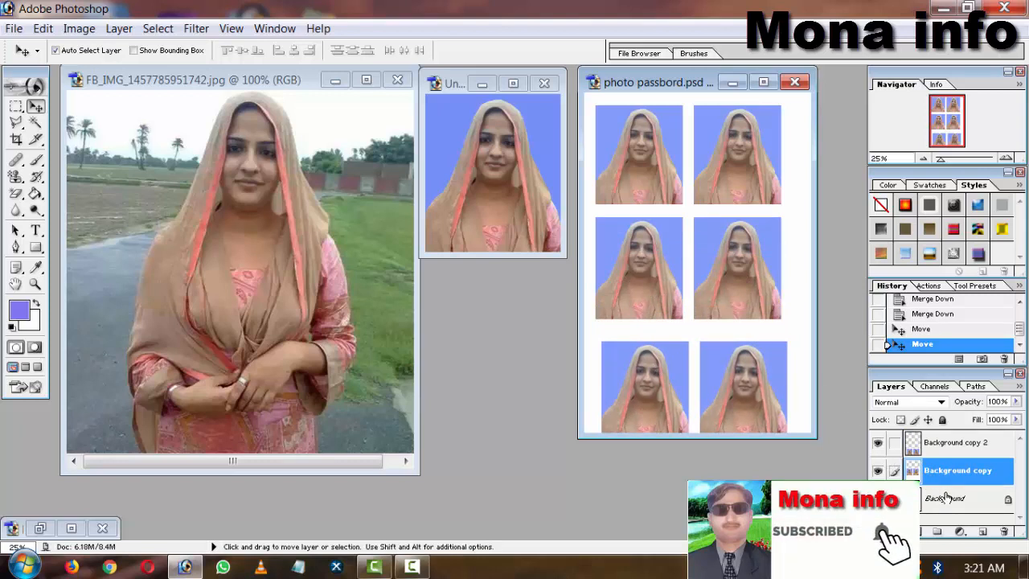
{"action": "left_click_drag", "start_coordinate": [944, 494], "coordinate": [958, 434]}
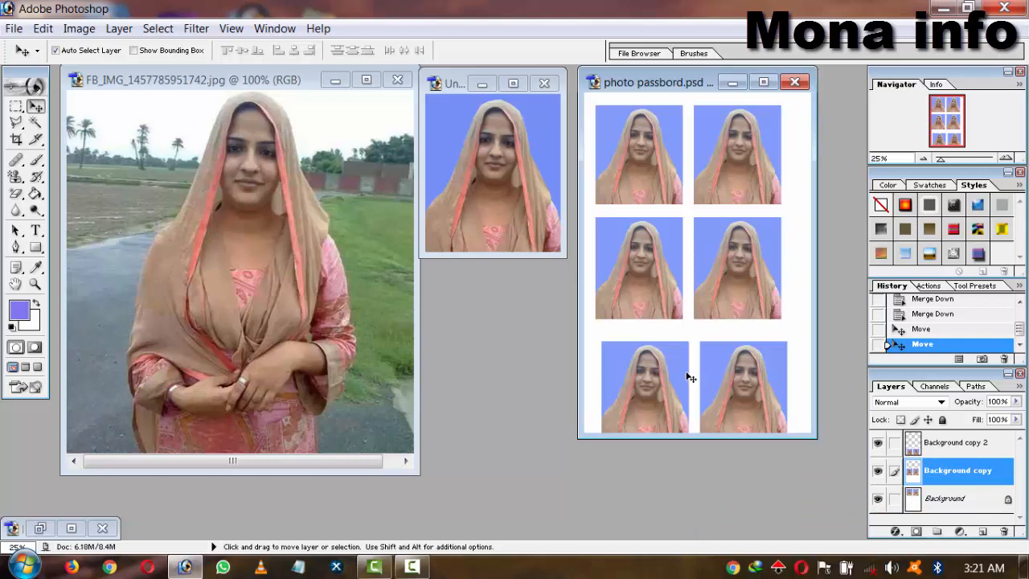
{"action": "left_click_drag", "start_coordinate": [689, 378], "coordinate": [682, 363]}
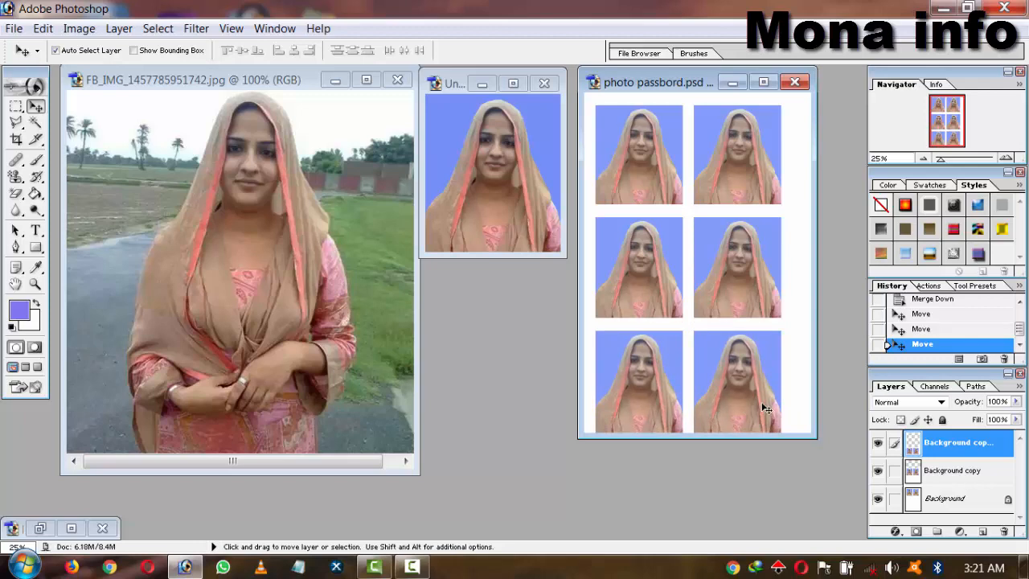
Save the six-photo sheet as photo passbord copy.jpg in JPEG format with quality 3 (Low), baseline standard
{"action": "key", "text": "shift"}
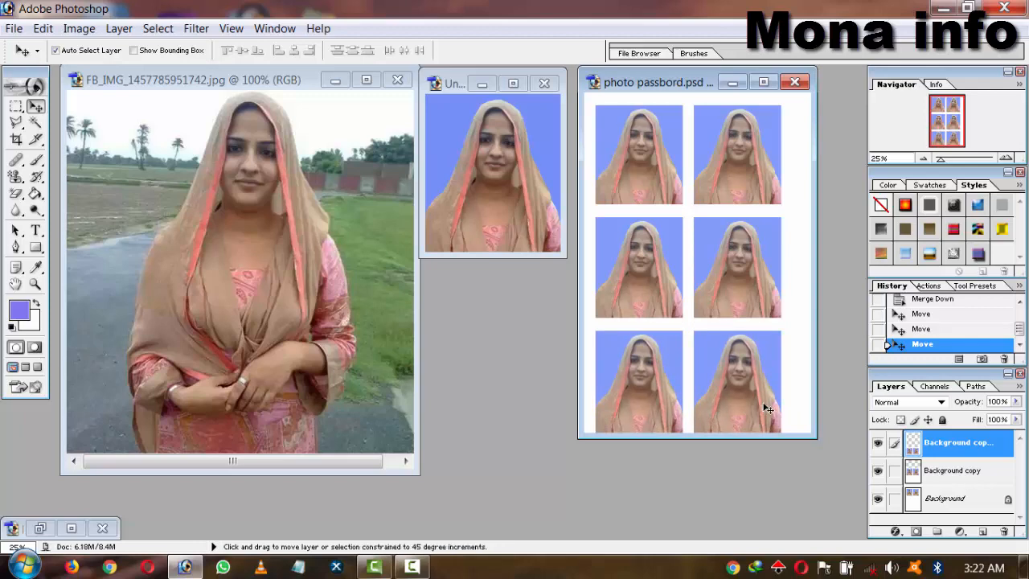
{"action": "key", "text": "ctrl+shift+s"}
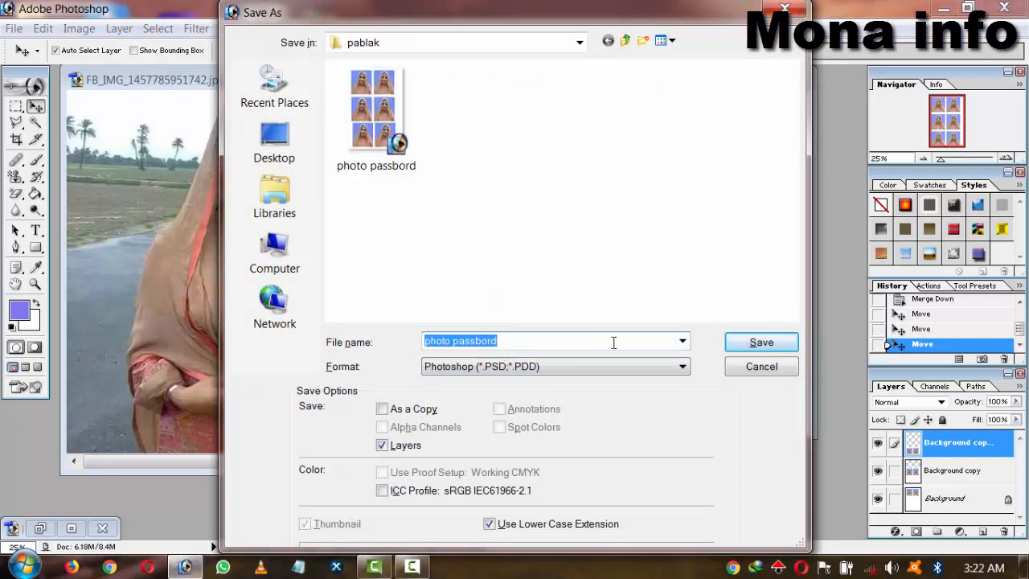
{"action": "left_click", "coordinate": [733, 344]}
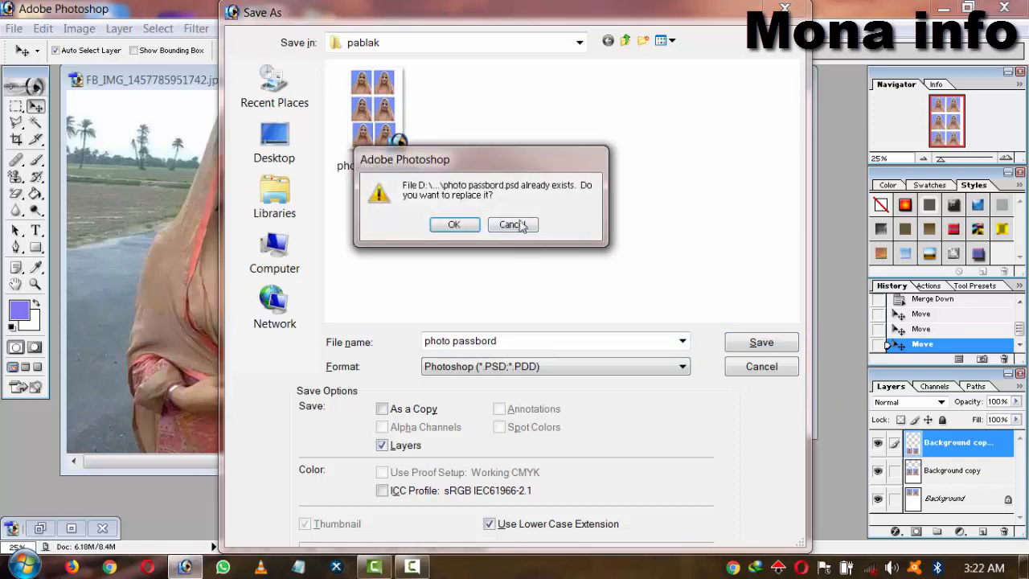
{"action": "left_click", "coordinate": [513, 225]}
{"action": "left_click", "coordinate": [528, 371]}
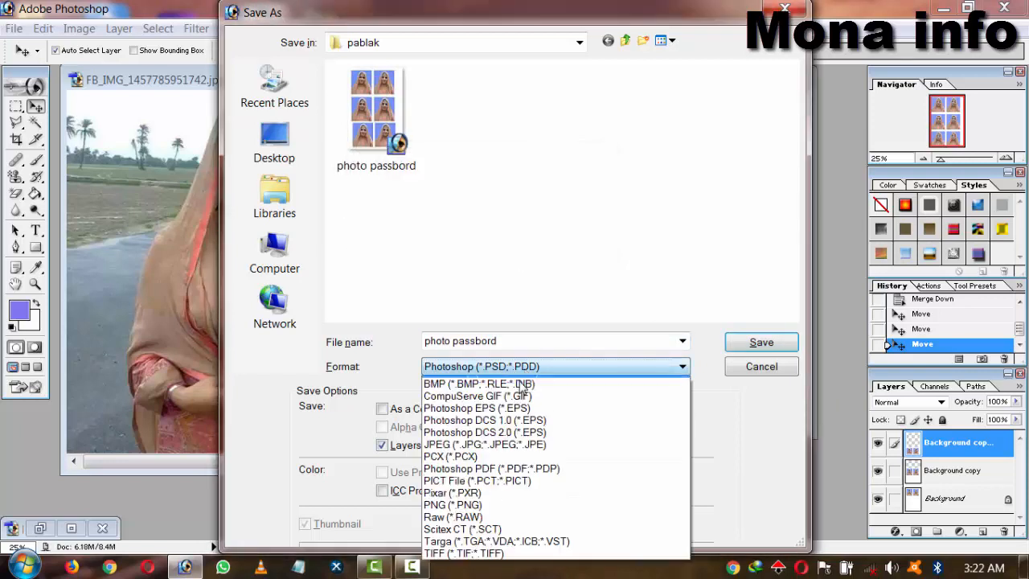
{"action": "left_click", "coordinate": [505, 455]}
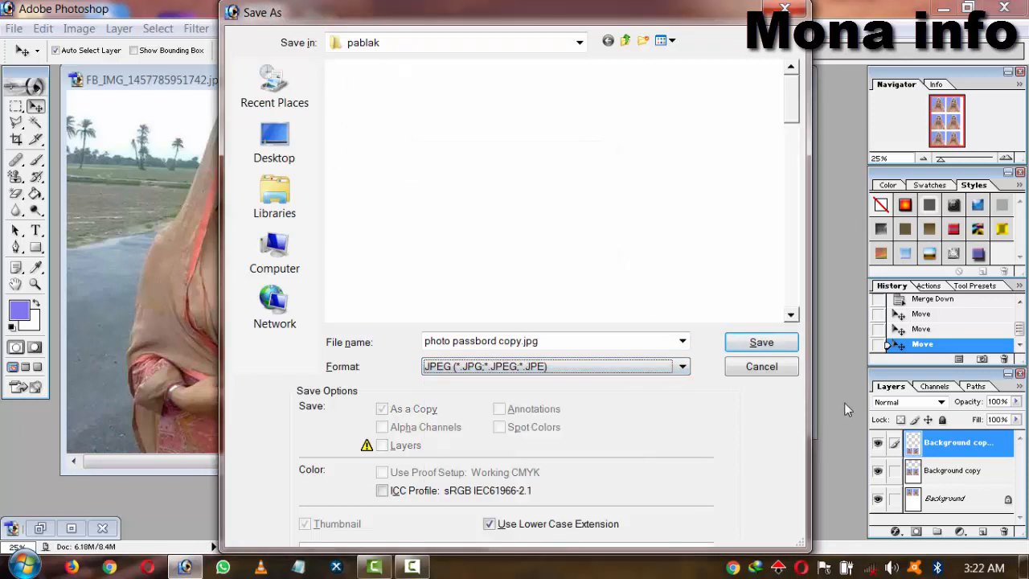
{"action": "left_click", "coordinate": [777, 344]}
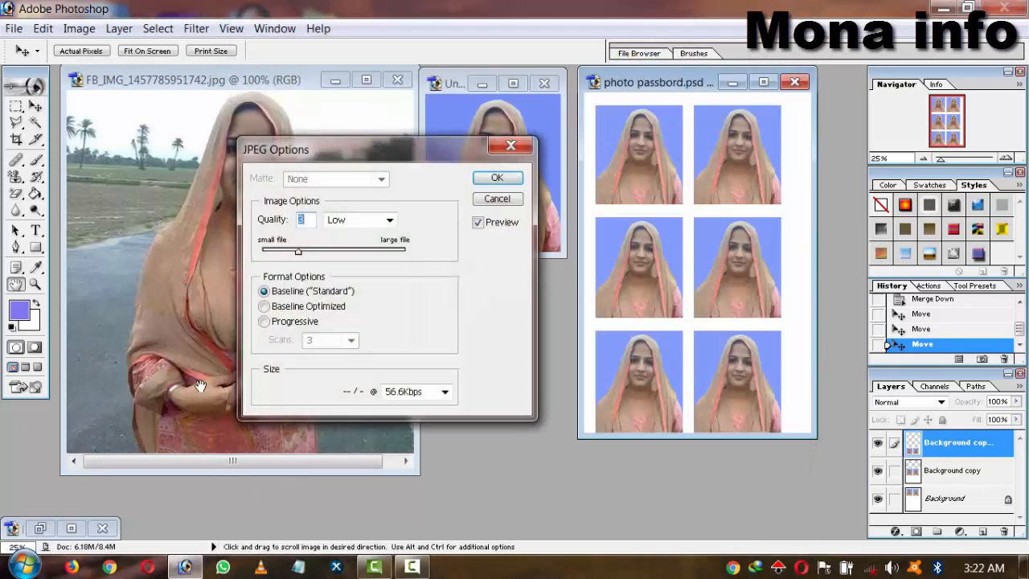
{"action": "left_click", "coordinate": [479, 180]}
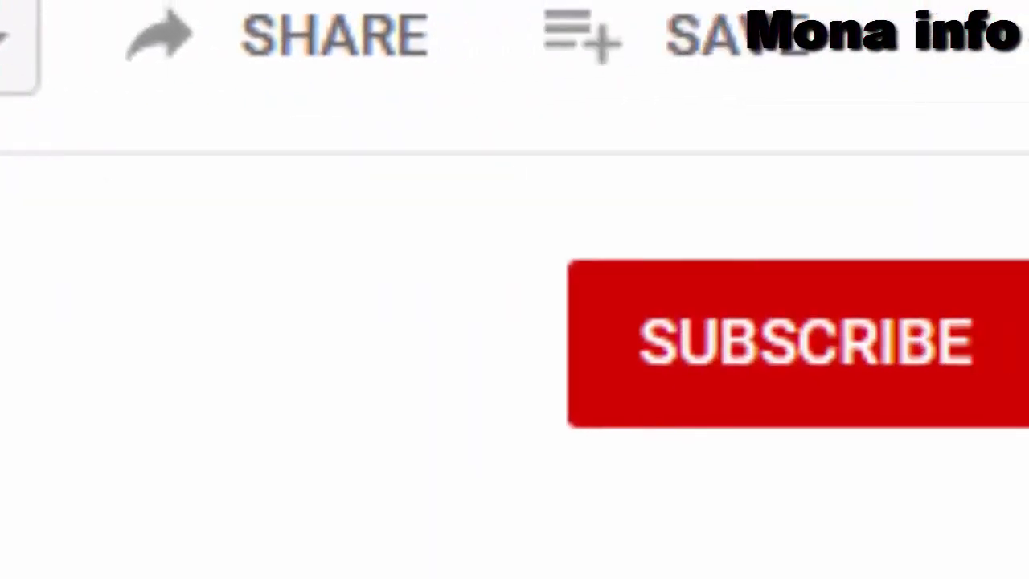
{"action": "left_click", "coordinate": [590, 406]}
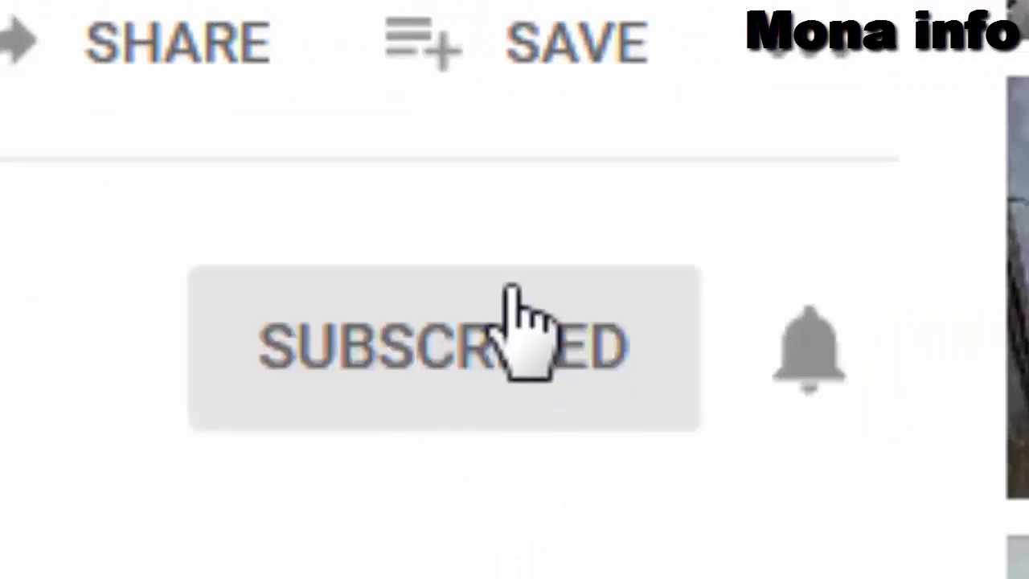
{"action": "left_click", "coordinate": [813, 355]}
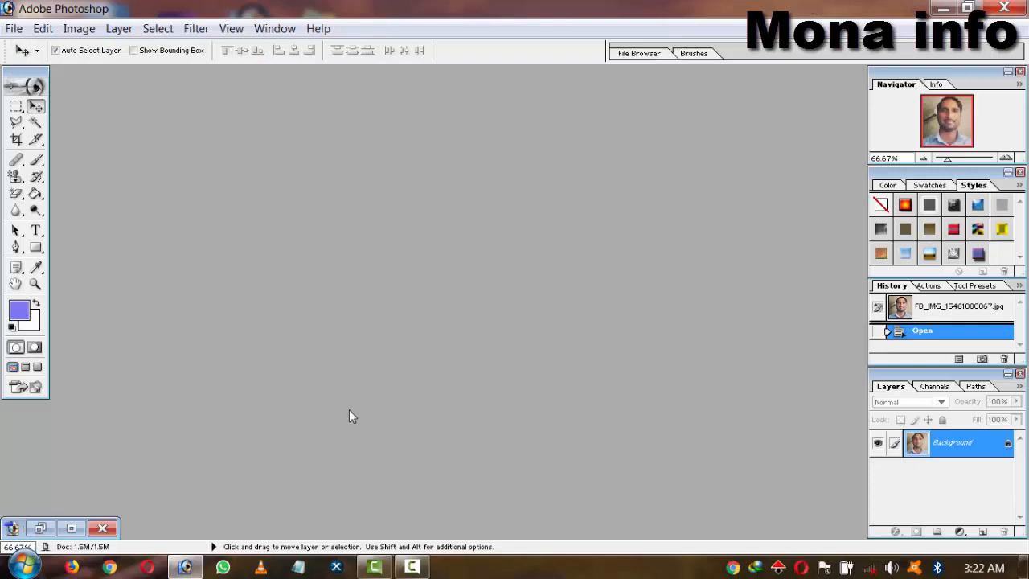
Open FB_IMG_15461080067.jpg from the Facebook folder and move its window toward the middle of the workspace
{"action": "double_click", "coordinate": [449, 271]}
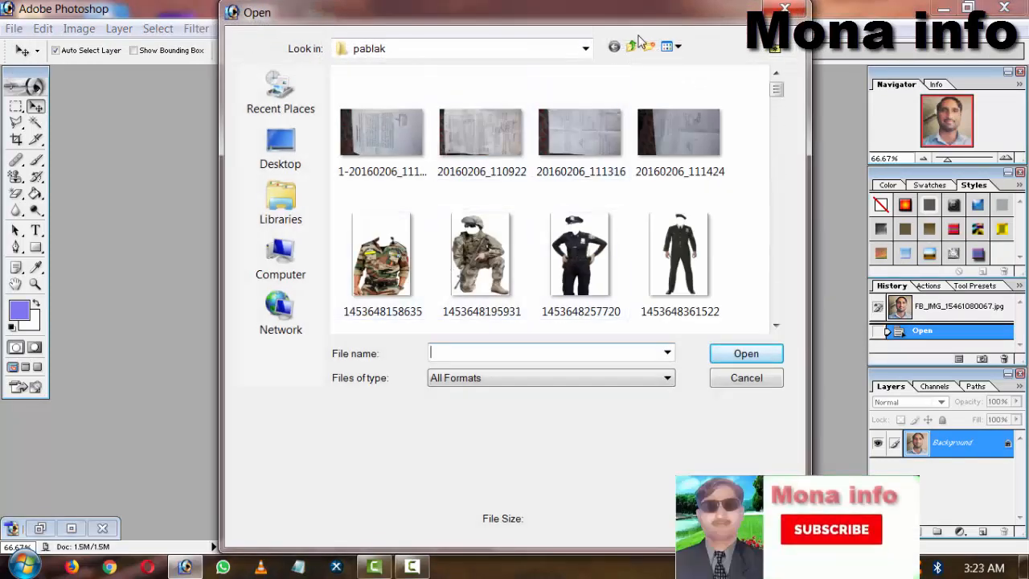
{"action": "left_click", "coordinate": [631, 46]}
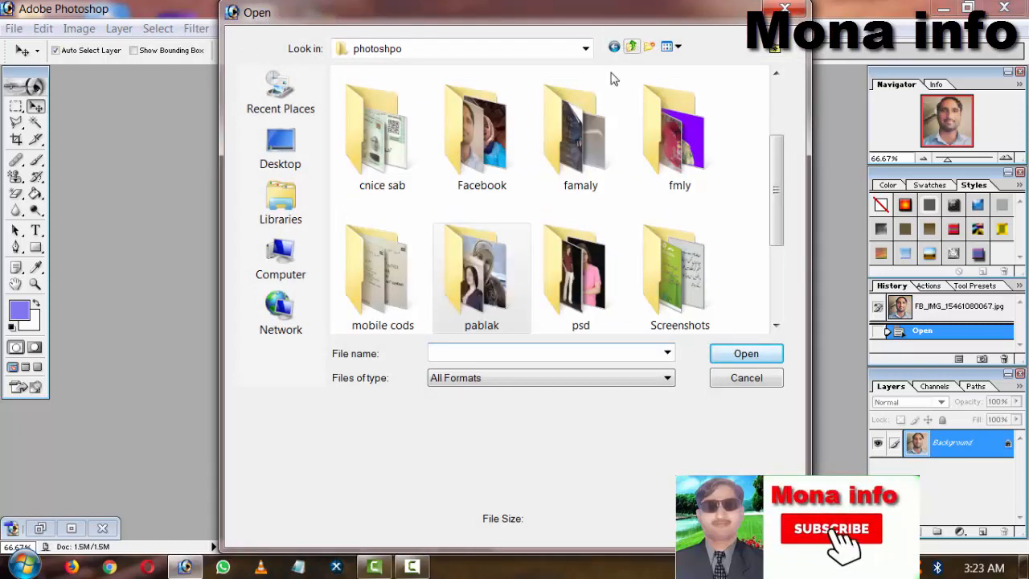
{"action": "double_click", "coordinate": [494, 165]}
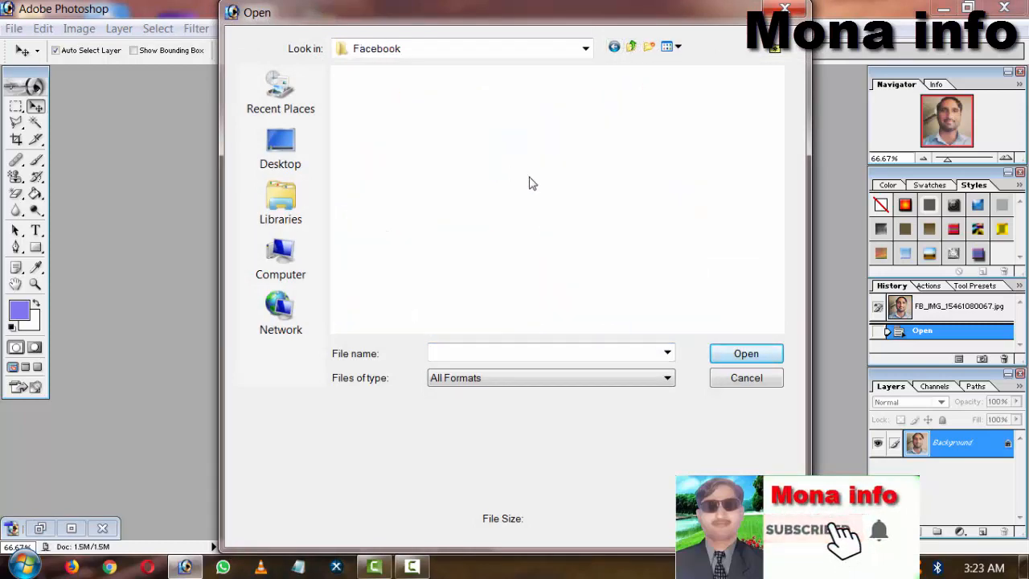
{"action": "left_click", "coordinate": [571, 135]}
{"action": "double_click", "coordinate": [571, 130]}
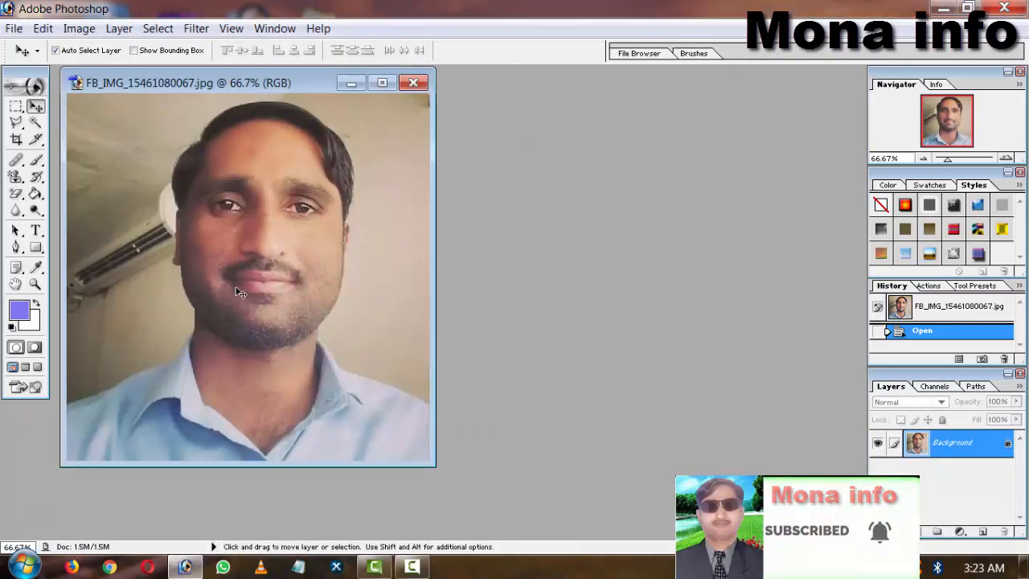
{"action": "left_click_drag", "start_coordinate": [172, 83], "coordinate": [300, 101]}
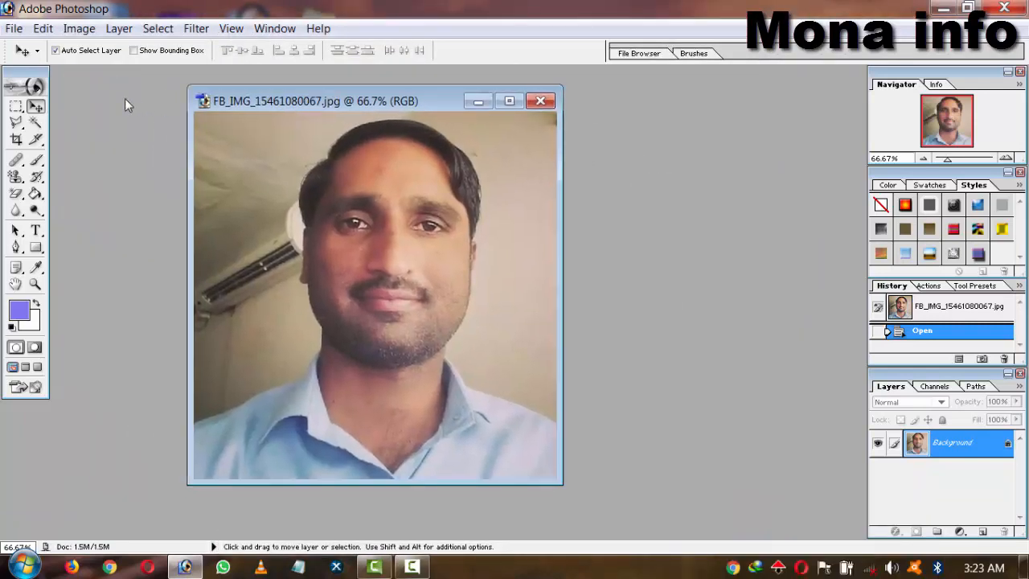
Start a Polygonal Lasso outline at the photo's left edge and trace along the shoulder, neck and jaw to the earlobe
{"action": "left_click", "coordinate": [15, 125]}
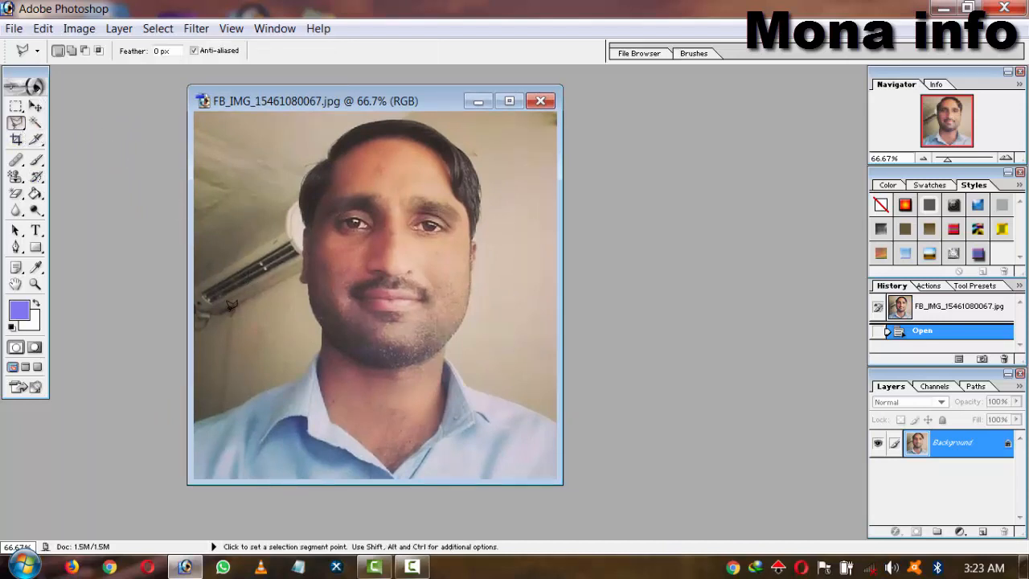
{"action": "key", "text": "f"}
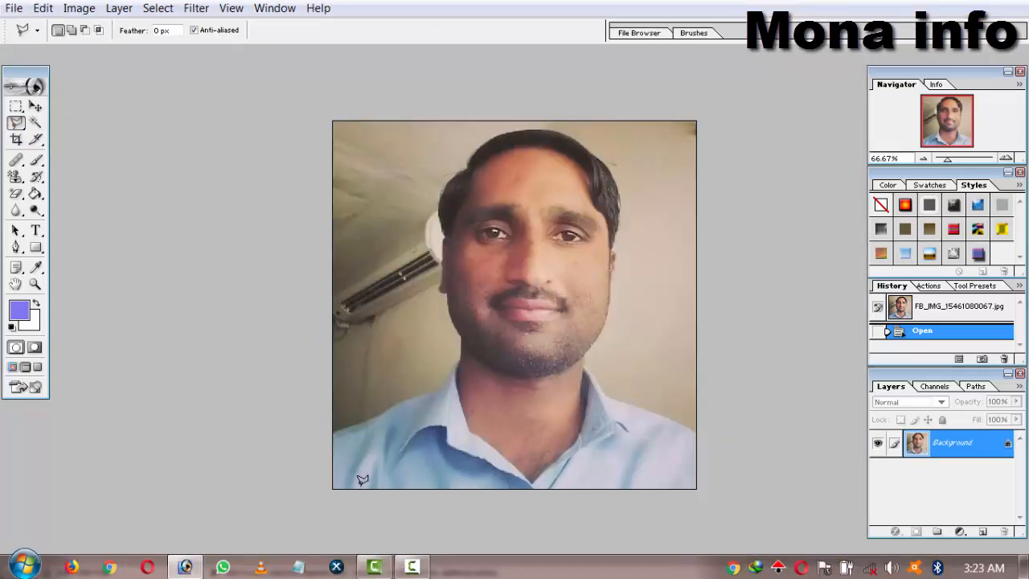
{"action": "left_click", "coordinate": [333, 434]}
{"action": "key", "text": "ctrl+plus"}
{"action": "key", "text": "ctrl+plus"}
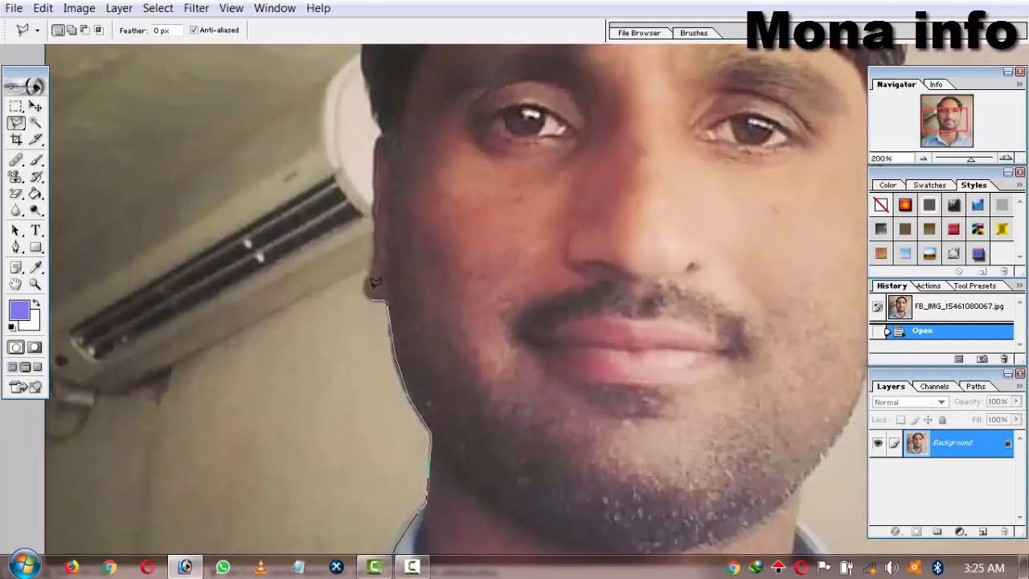
Continue the lasso outline around the ear on the photo's left side up to the hairline
{"action": "left_click", "coordinate": [364, 293]}
{"action": "left_click", "coordinate": [367, 279]}
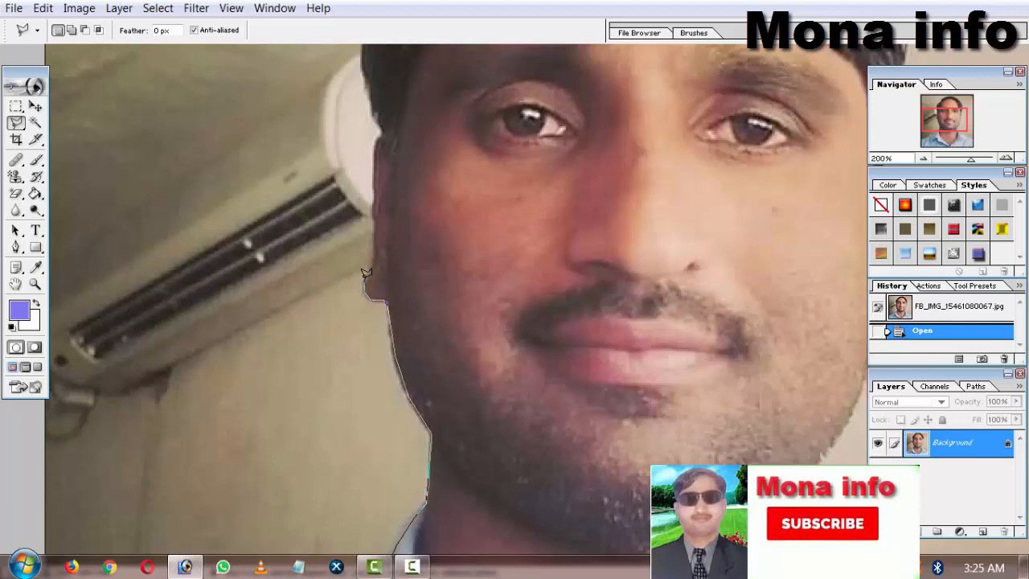
{"action": "left_click", "coordinate": [371, 264]}
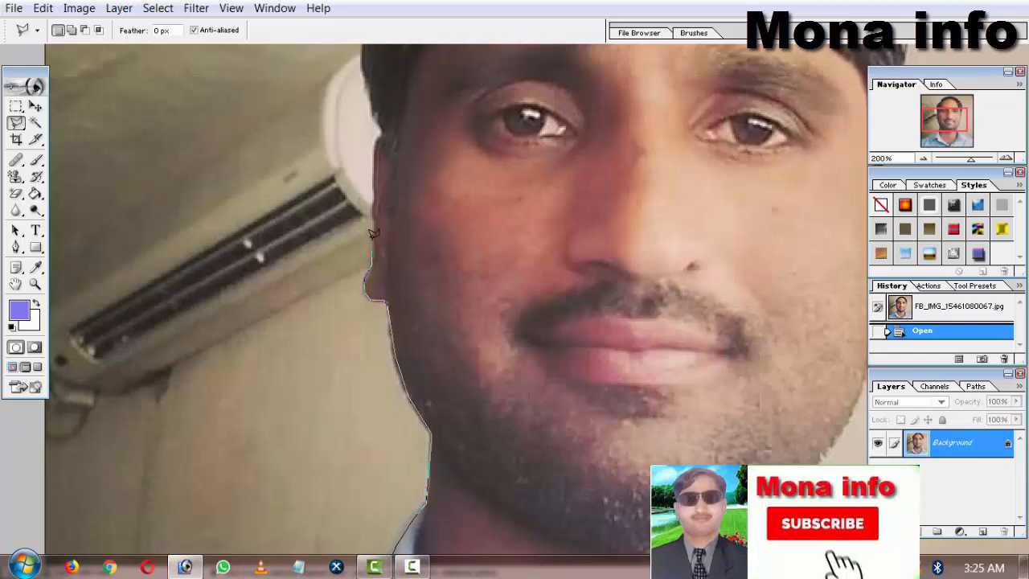
{"action": "left_click", "coordinate": [374, 162]}
{"action": "left_click", "coordinate": [377, 143]}
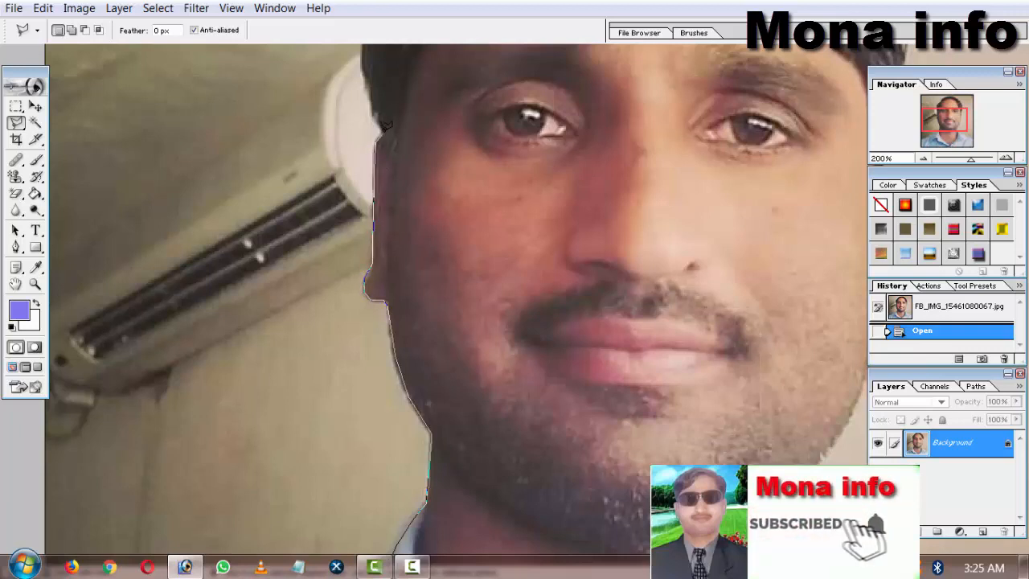
{"action": "left_click", "coordinate": [383, 132]}
Trace the lasso outline along the hair from the left temple over the crown to the photo's right side
{"action": "left_click_drag", "start_coordinate": [376, 108], "coordinate": [369, 367]}
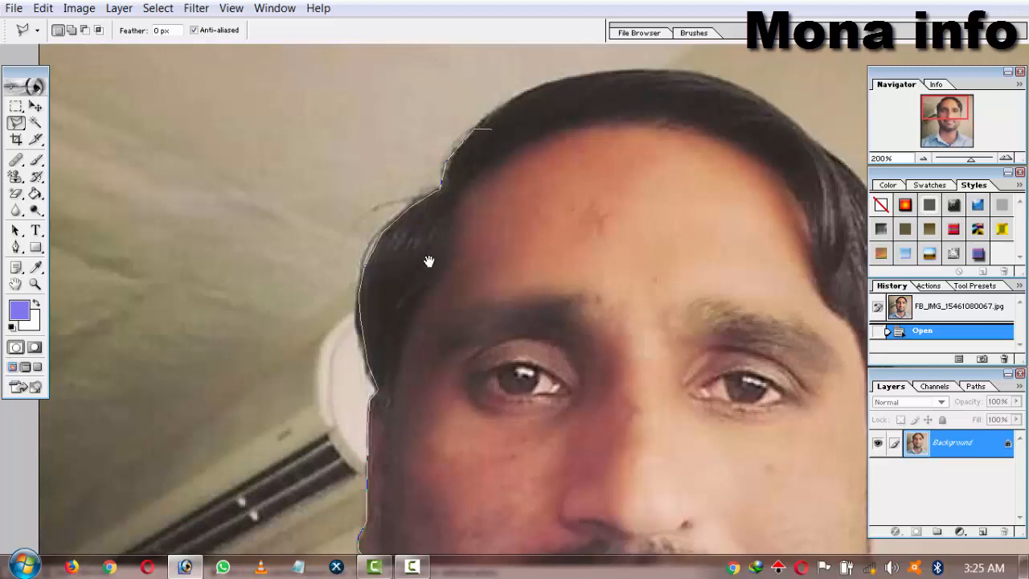
{"action": "left_click", "coordinate": [512, 99]}
{"action": "left_click", "coordinate": [544, 85]}
{"action": "left_click", "coordinate": [642, 69]}
{"action": "key", "text": "ctrl+minus"}
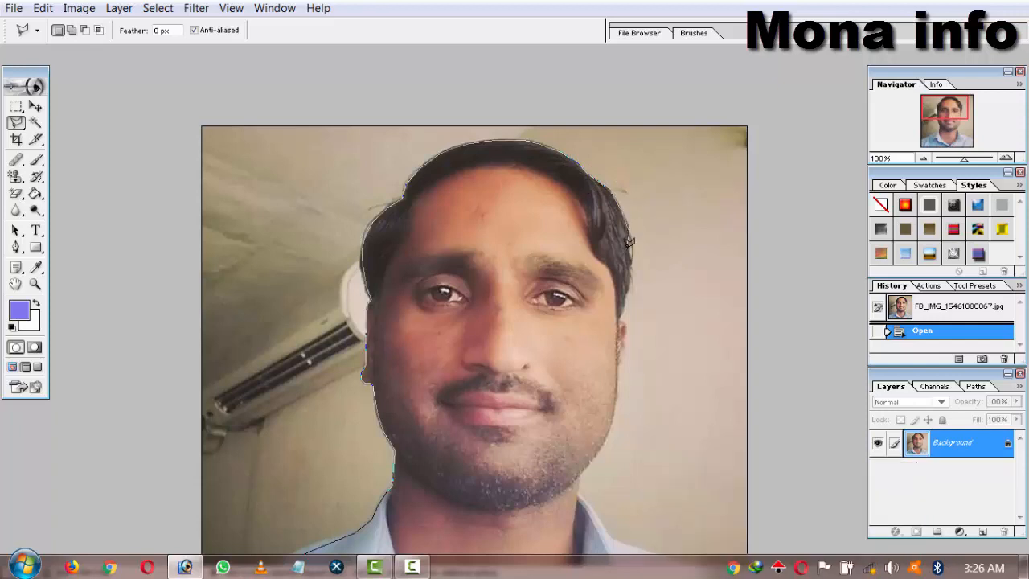
Extend the lasso outline down the hair on the photo's right side and around the ear
{"action": "key", "text": "ctrl+plus"}
{"action": "key", "text": "ctrl+plus"}
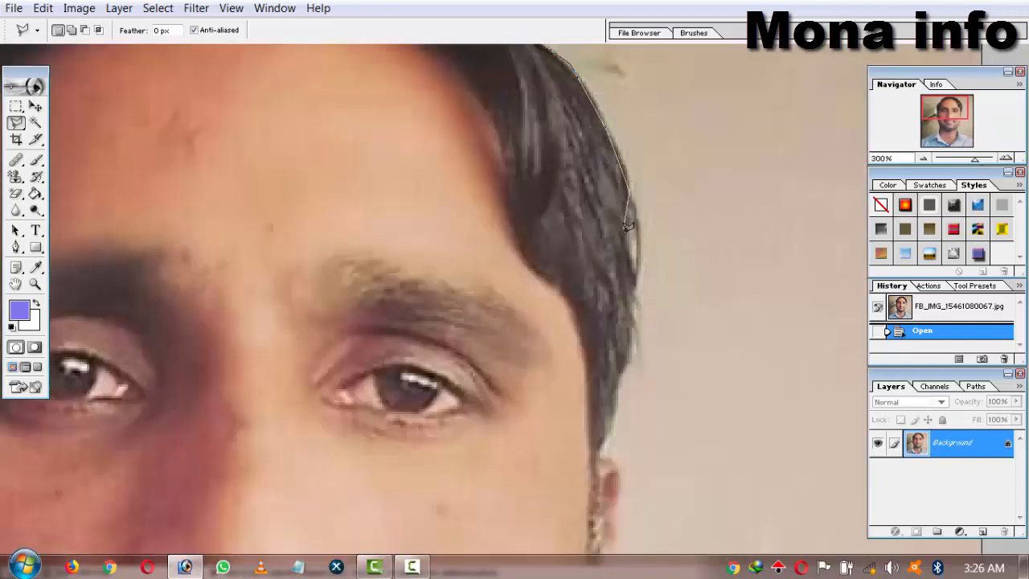
{"action": "left_click", "coordinate": [638, 262]}
{"action": "left_click", "coordinate": [602, 454]}
{"action": "scroll", "coordinate": [615, 460], "scroll_direction": "down", "scroll_amount": 3}
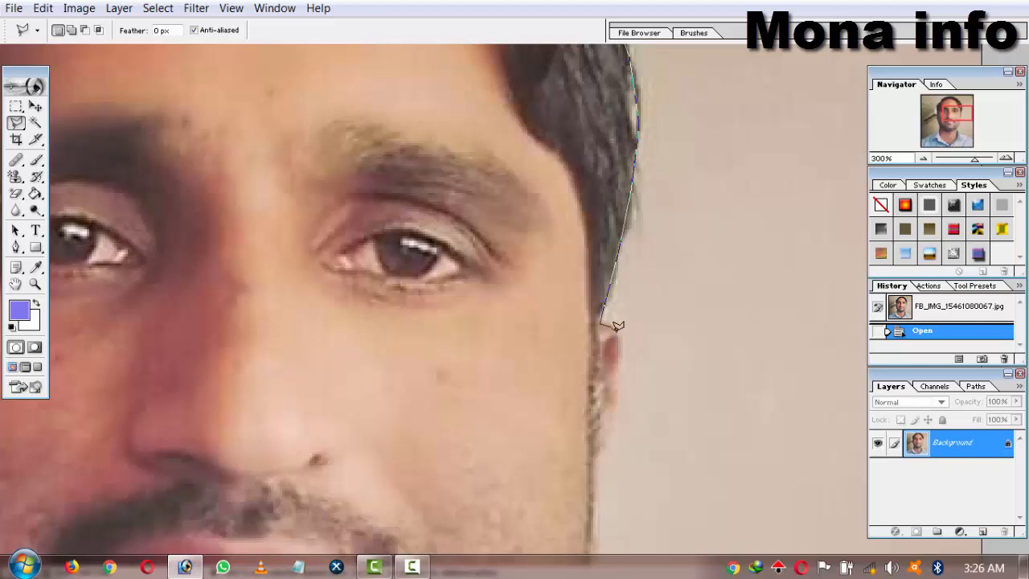
{"action": "mouse_move", "coordinate": [617, 325]}
{"action": "left_mouse_down"}
{"action": "mouse_move", "coordinate": [629, 353]}
{"action": "mouse_move", "coordinate": [622, 349]}
{"action": "mouse_move", "coordinate": [609, 426]}
{"action": "left_mouse_up"}
Trace the lasso outline along the right cheek and jaw down the neck to the shirt collar
{"action": "left_click_drag", "start_coordinate": [558, 402], "coordinate": [561, 203]}
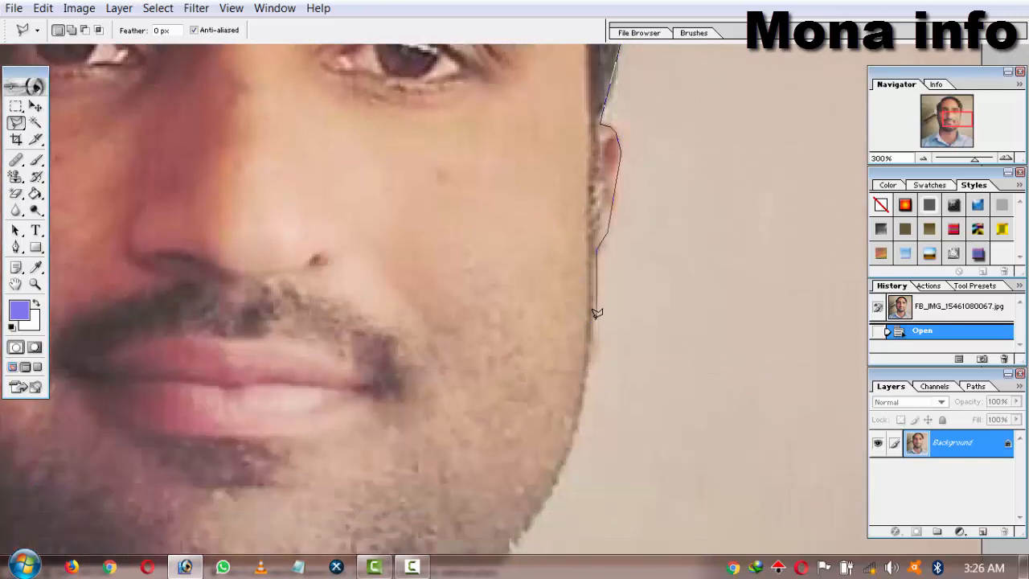
{"action": "left_click_drag", "start_coordinate": [595, 313], "coordinate": [602, 344]}
{"action": "left_click", "coordinate": [589, 367]}
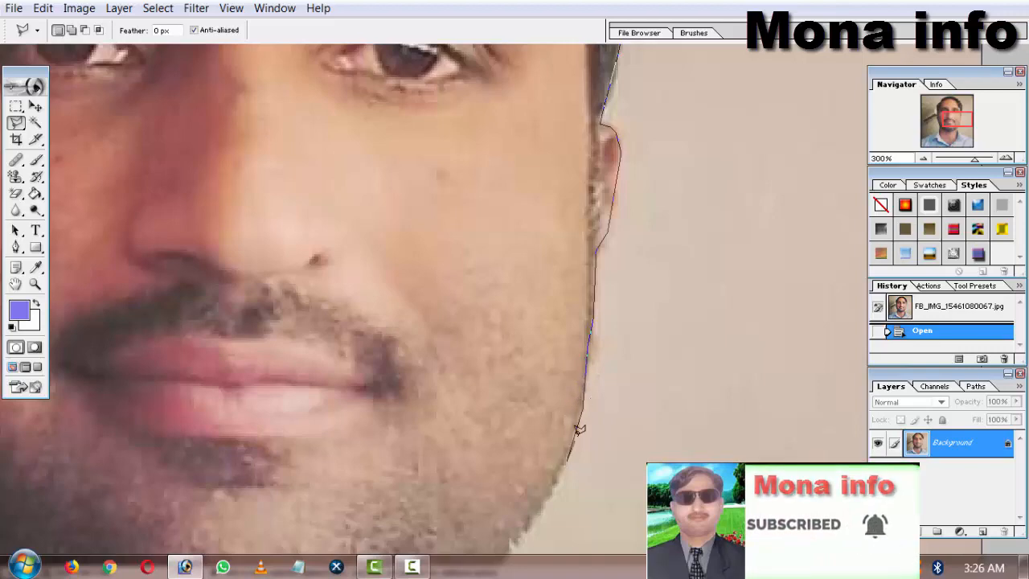
{"action": "left_click", "coordinate": [542, 507]}
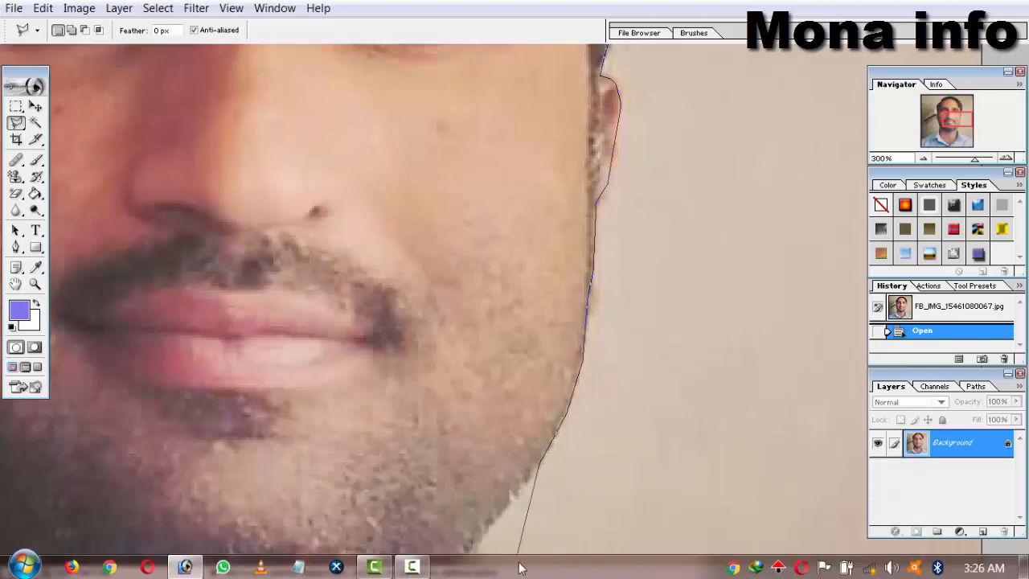
{"action": "key", "text": "space"}
{"action": "left_click_drag", "start_coordinate": [556, 105], "coordinate": [491, 485]}
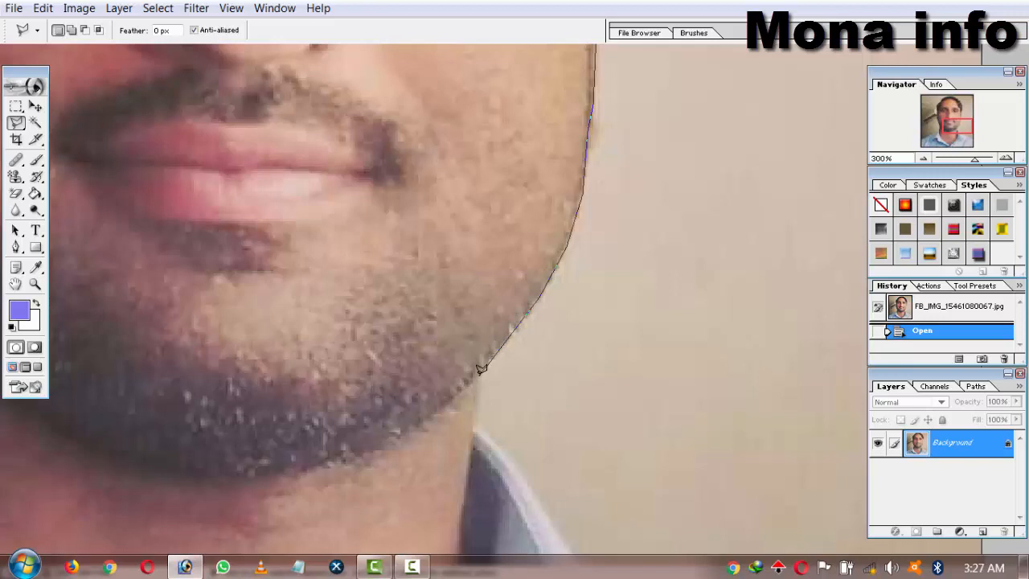
{"action": "left_click", "coordinate": [476, 422]}
Trace the lasso outline along the right collar and shoulder out to the photo's right edge
{"action": "key", "text": "space"}
{"action": "left_click_drag", "start_coordinate": [506, 471], "coordinate": [409, 305]}
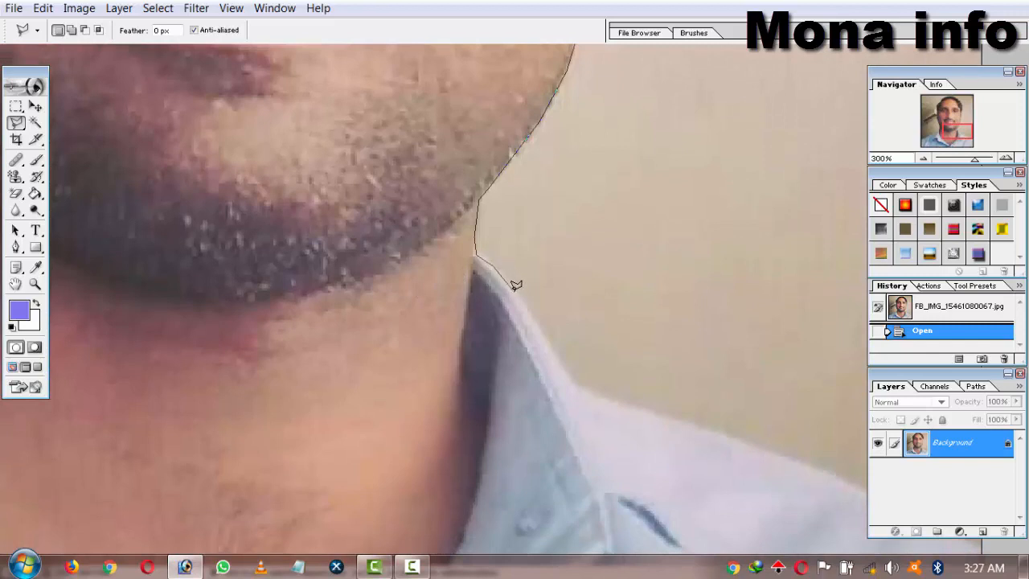
{"action": "key", "text": "space"}
{"action": "left_click_drag", "start_coordinate": [563, 409], "coordinate": [493, 230]}
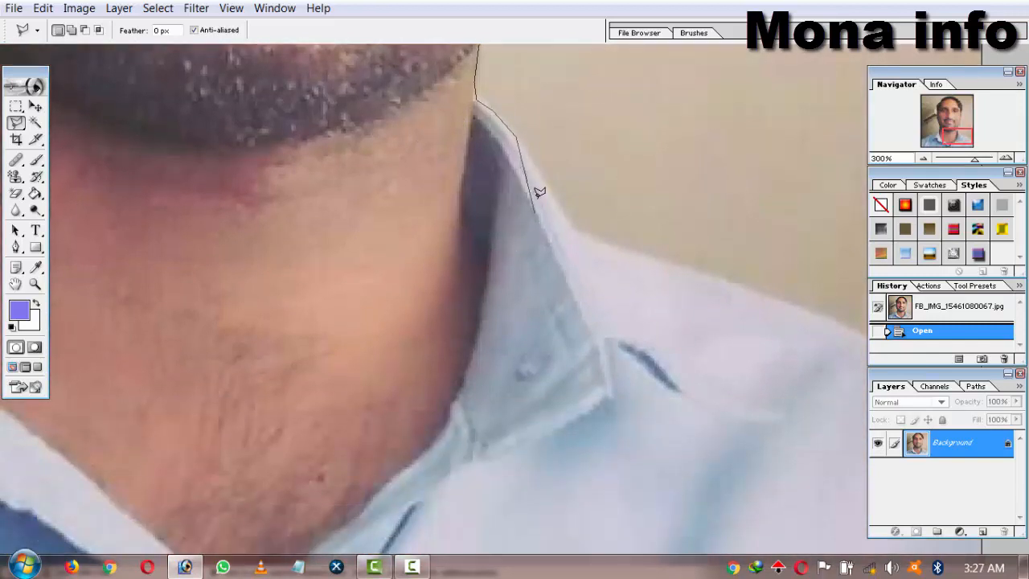
{"action": "left_click", "coordinate": [568, 220]}
{"action": "left_click", "coordinate": [602, 240]}
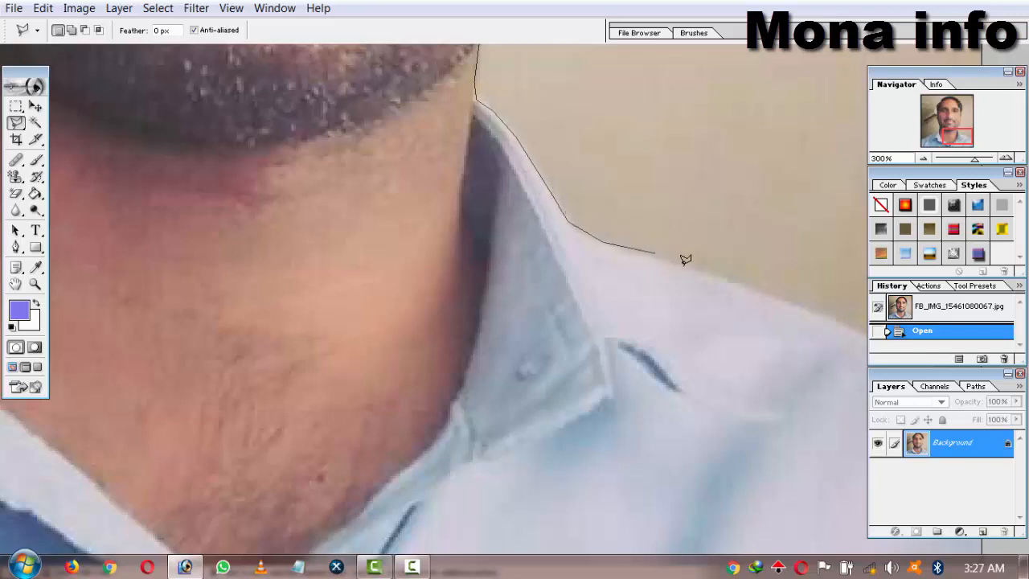
{"action": "left_click_drag", "start_coordinate": [731, 315], "coordinate": [454, 231]}
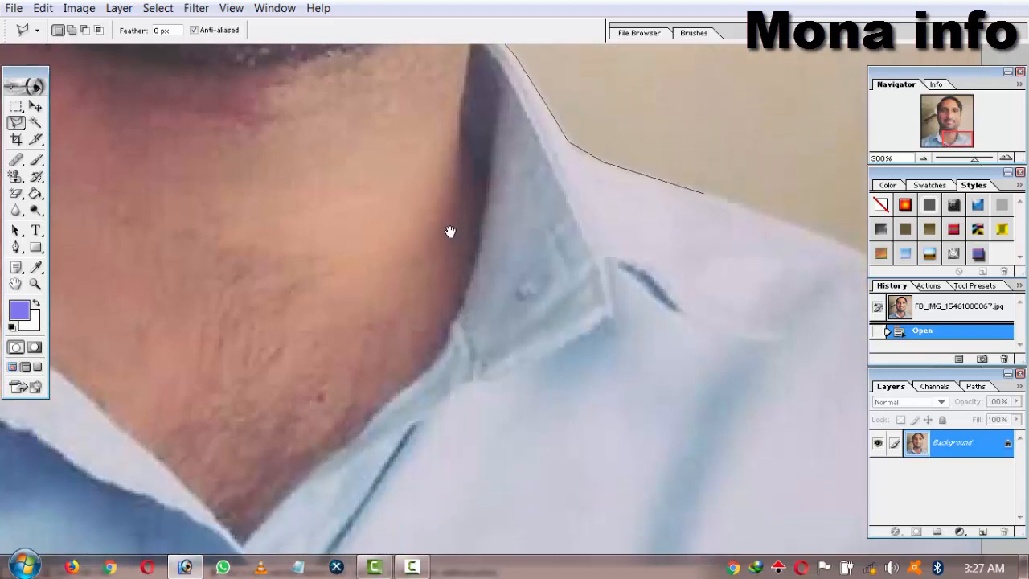
{"action": "left_click", "coordinate": [447, 231], "text": "alt"}
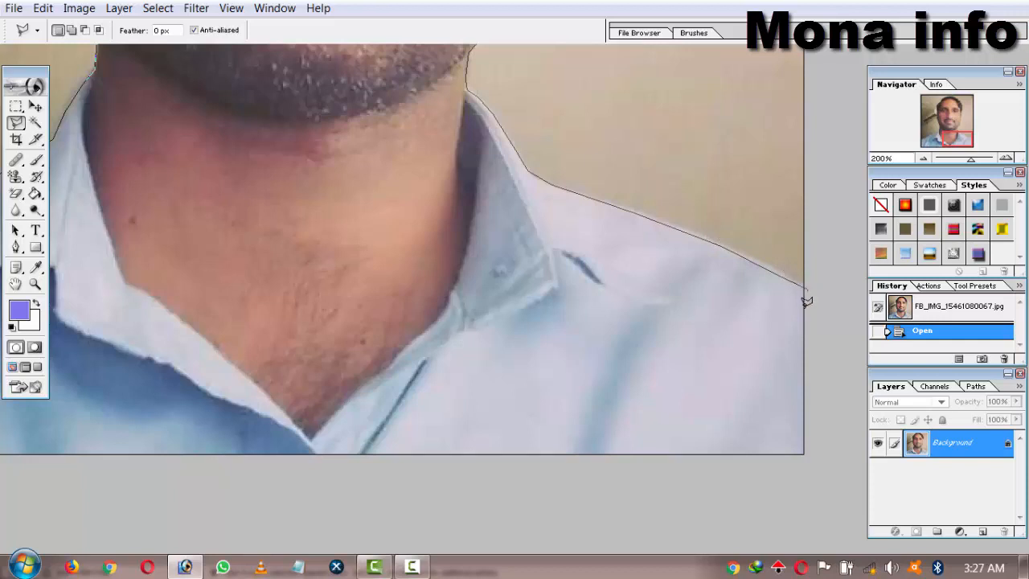
Run the lasso outline around below the photo and close it at the left edge, selecting the whole man
{"action": "left_click", "coordinate": [827, 490]}
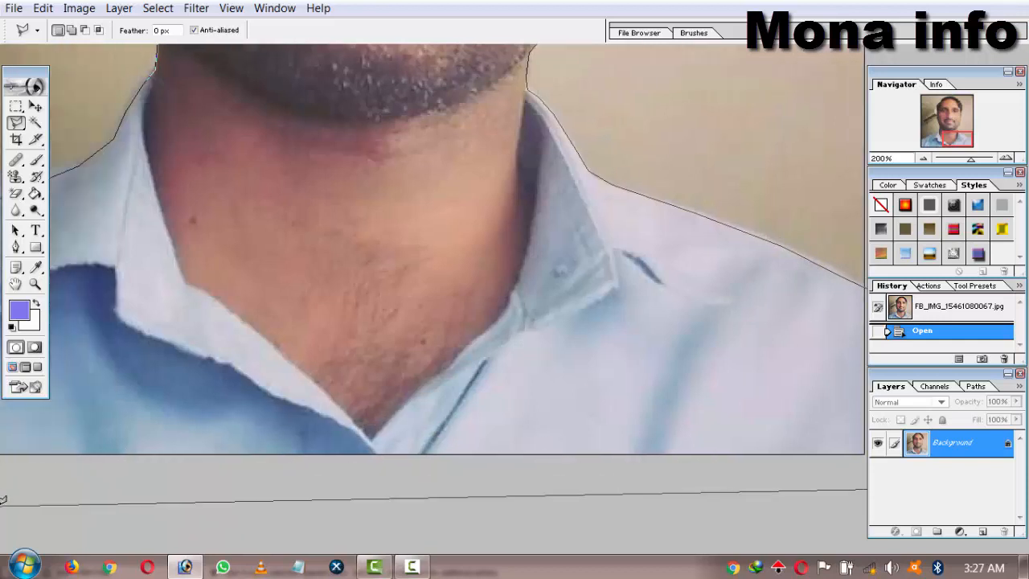
{"action": "left_click", "coordinate": [1, 504]}
{"action": "key", "text": "space"}
{"action": "mouse_move", "coordinate": [508, 485]}
{"action": "left_mouse_down"}
{"action": "mouse_move", "coordinate": [517, 530]}
{"action": "mouse_move", "coordinate": [507, 514]}
{"action": "left_mouse_up"}
{"action": "left_click", "coordinate": [362, 481], "text": "alt"}
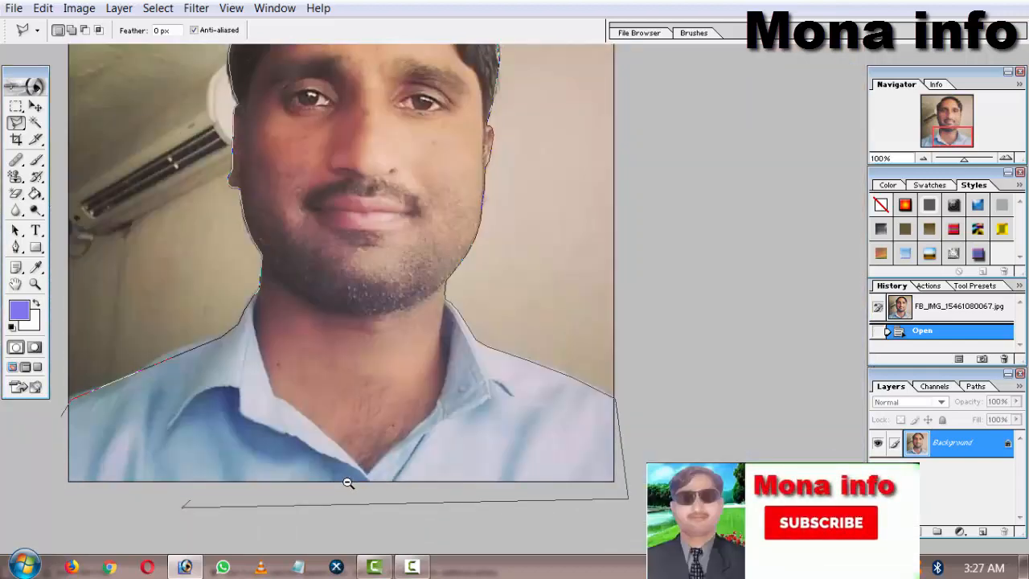
{"action": "left_click", "coordinate": [50, 498]}
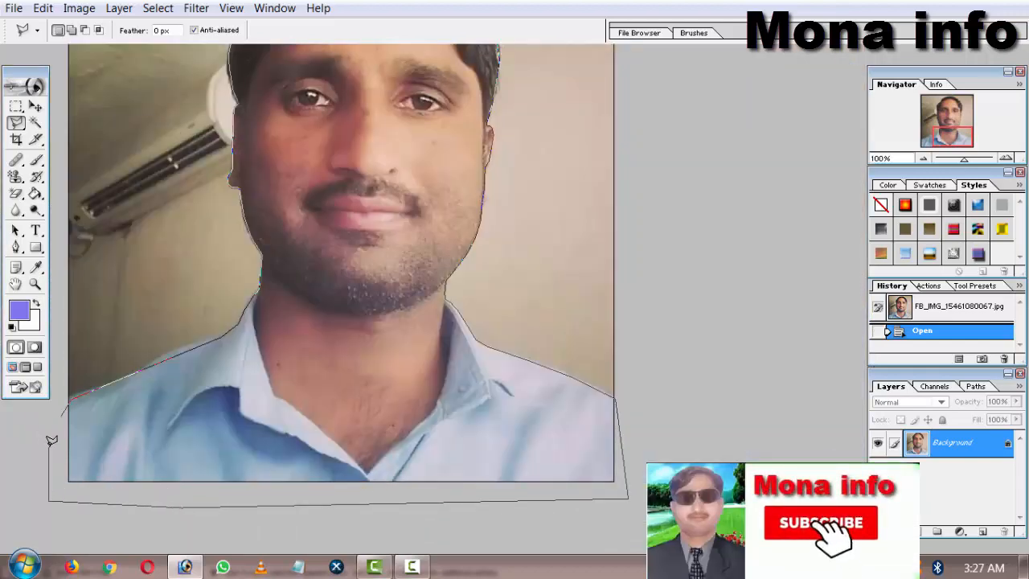
{"action": "double_click", "coordinate": [49, 441]}
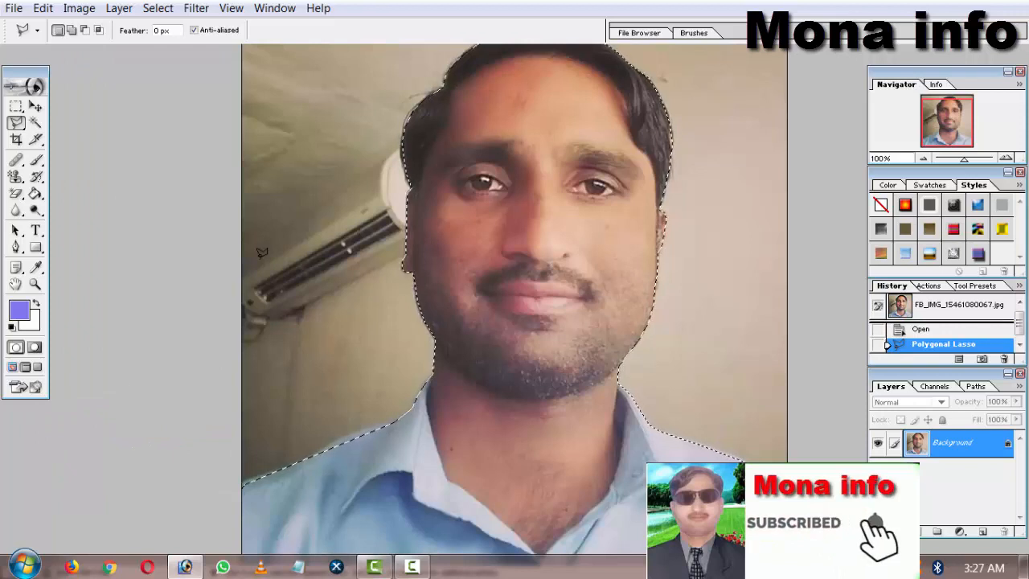
Copy the selected man onto a new layer and delete the Background layer
{"action": "left_click", "coordinate": [36, 106]}
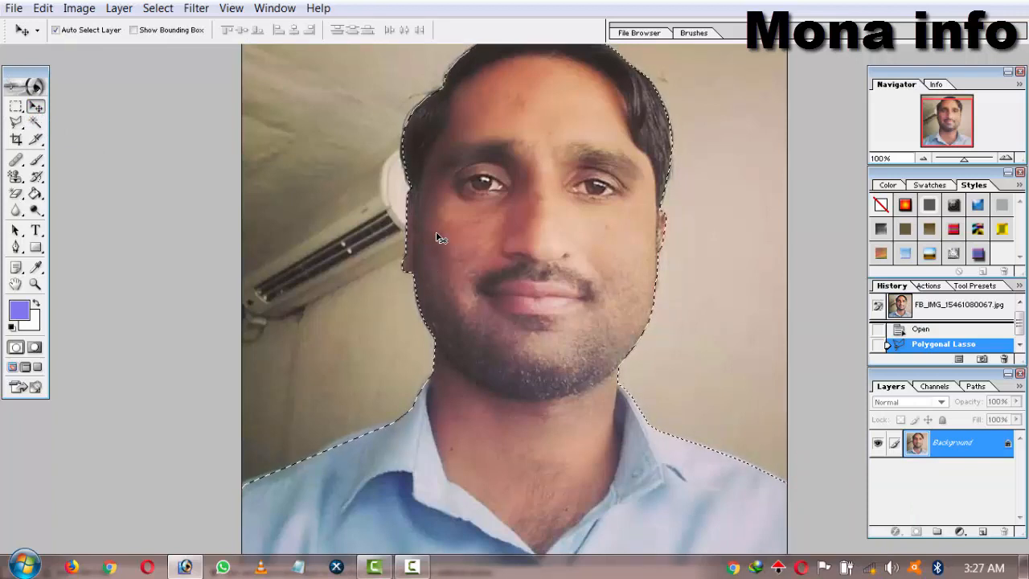
{"action": "key", "text": "ctrl+c"}
{"action": "key", "text": "ctrl+v"}
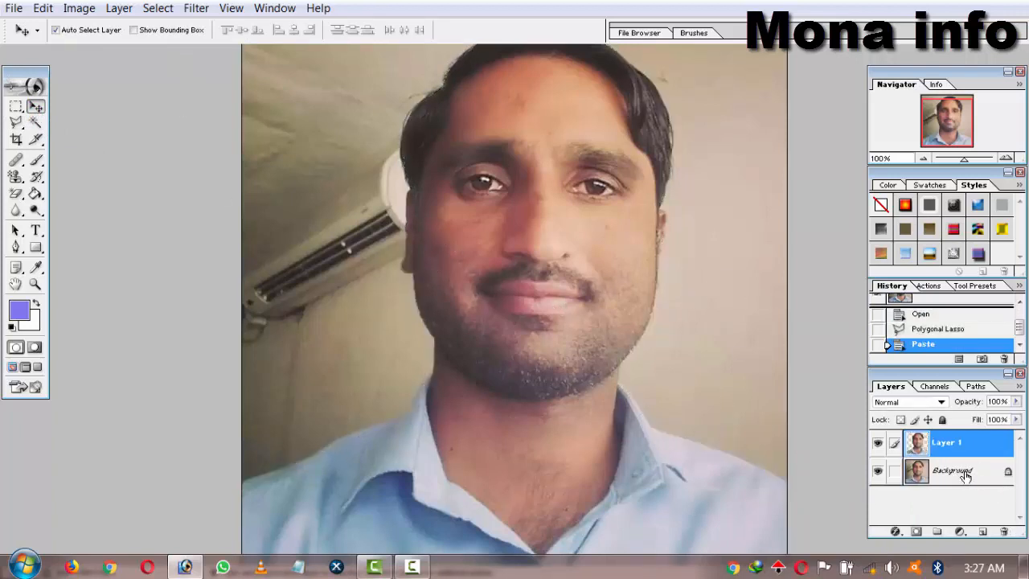
{"action": "left_click_drag", "start_coordinate": [986, 472], "coordinate": [996, 490]}
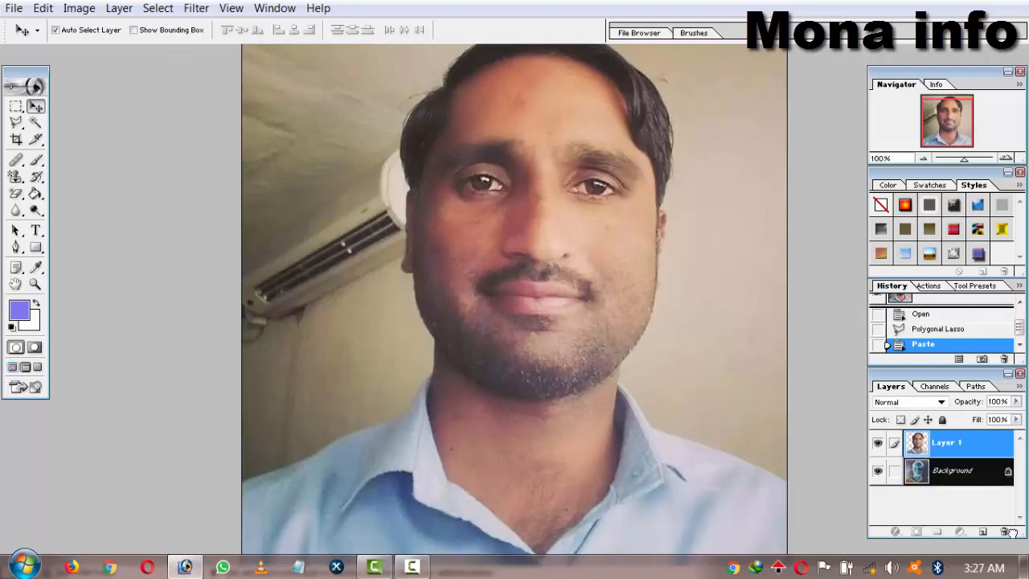
{"action": "left_click_drag", "start_coordinate": [1011, 532], "coordinate": [1007, 532]}
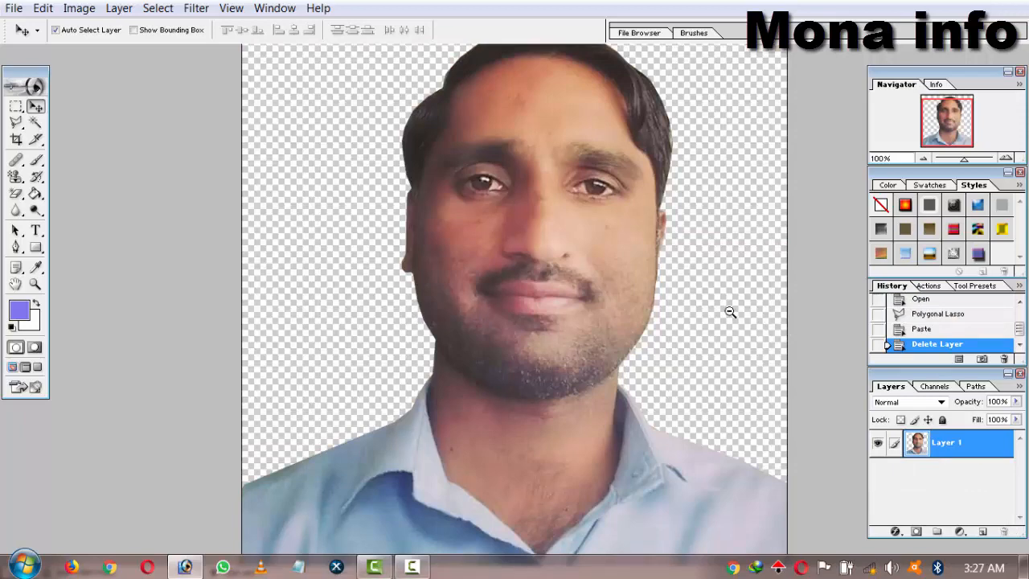
{"action": "key", "text": "ctrl+minus"}
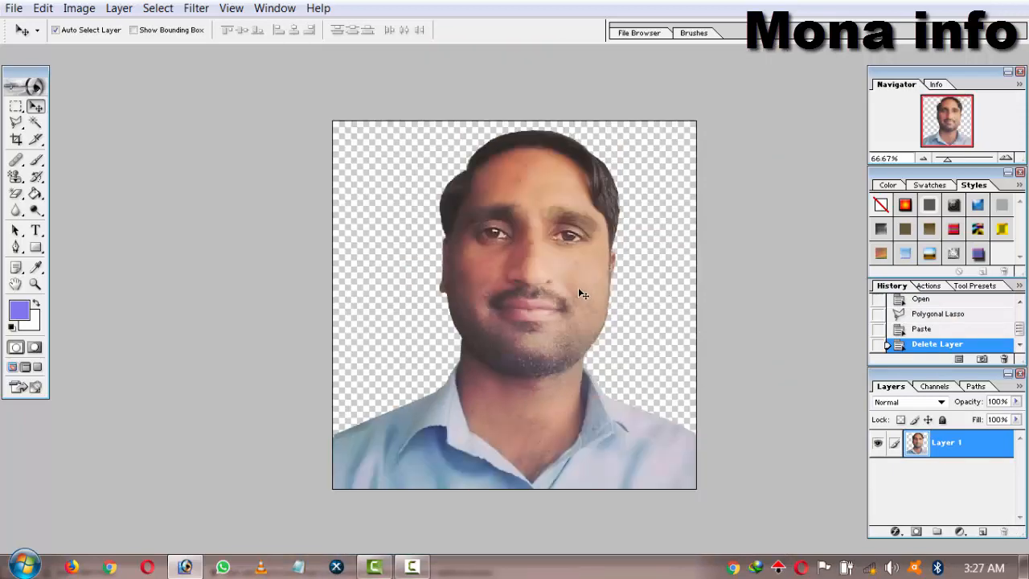
Return to the standard screen mode and set the background color to blue 758FF0, keeping the foreground color as it is
{"action": "key", "text": "f"}
{"action": "key", "text": "f"}
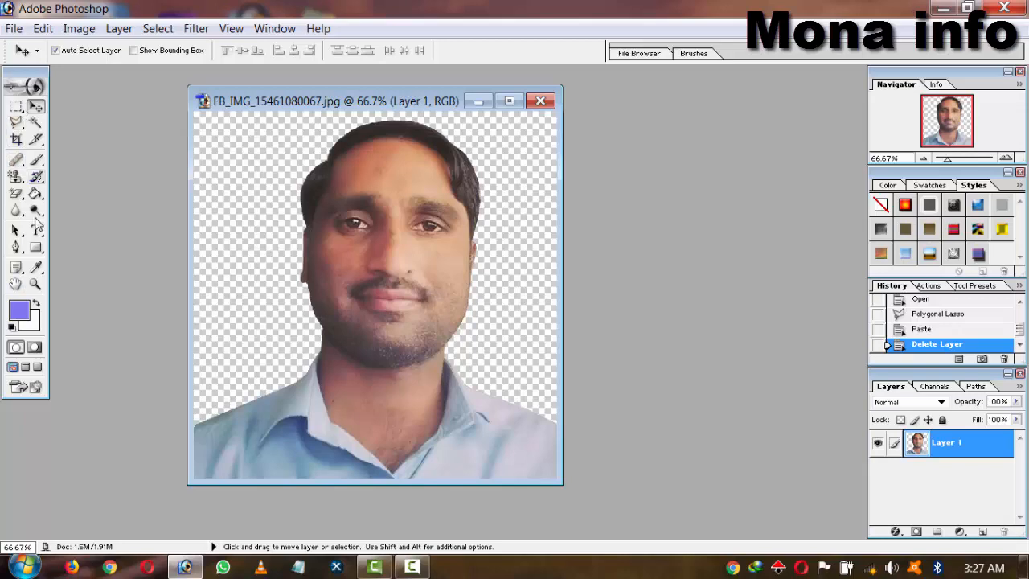
{"action": "left_click", "coordinate": [22, 317]}
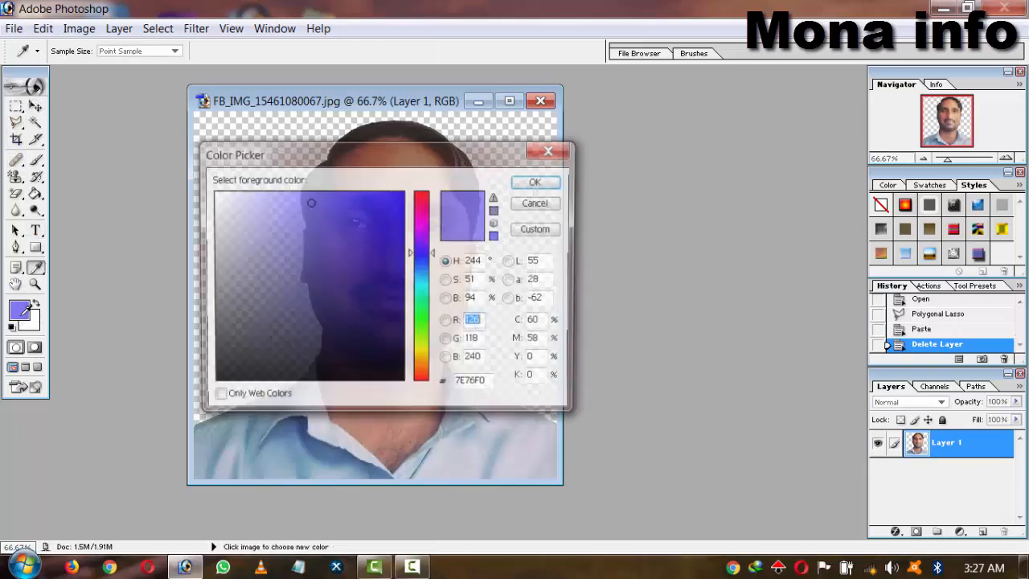
{"action": "left_click", "coordinate": [552, 202]}
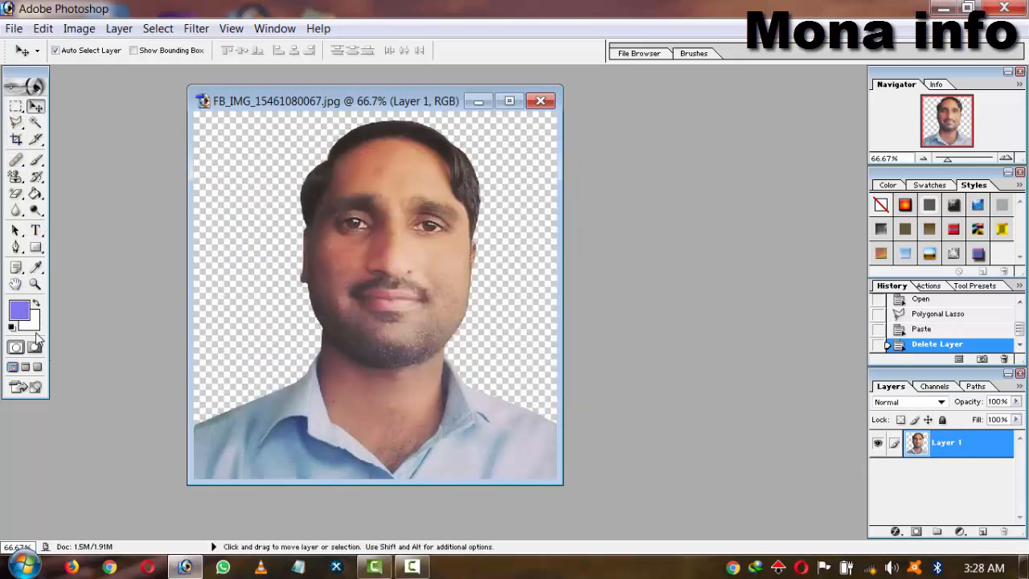
{"action": "left_click", "coordinate": [36, 267]}
{"action": "left_click", "coordinate": [30, 321]}
{"action": "mouse_move", "coordinate": [387, 241]}
{"action": "left_mouse_down"}
{"action": "mouse_move", "coordinate": [389, 230]}
{"action": "mouse_move", "coordinate": [310, 202]}
{"action": "left_mouse_up"}
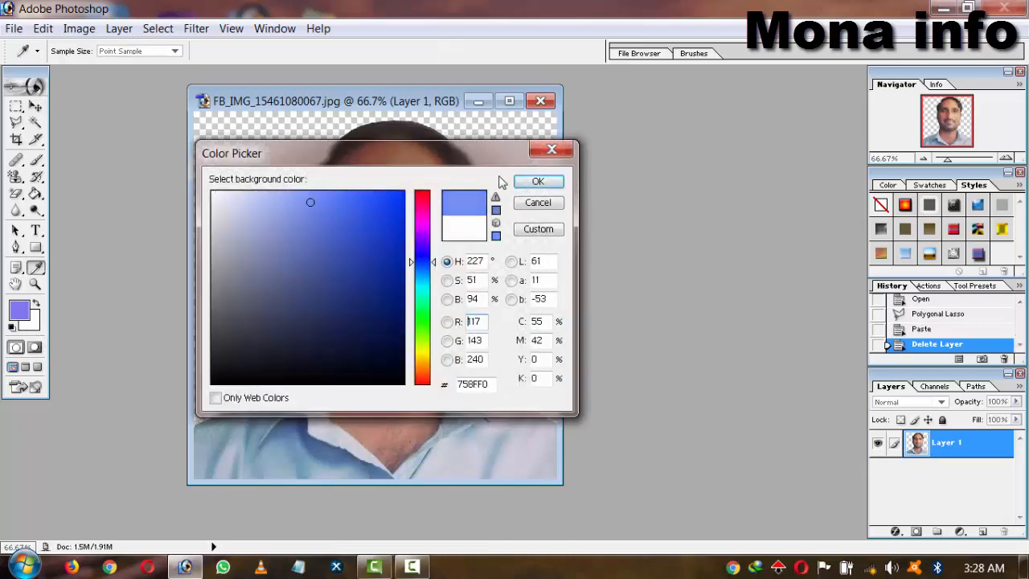
{"action": "left_click", "coordinate": [536, 180]}
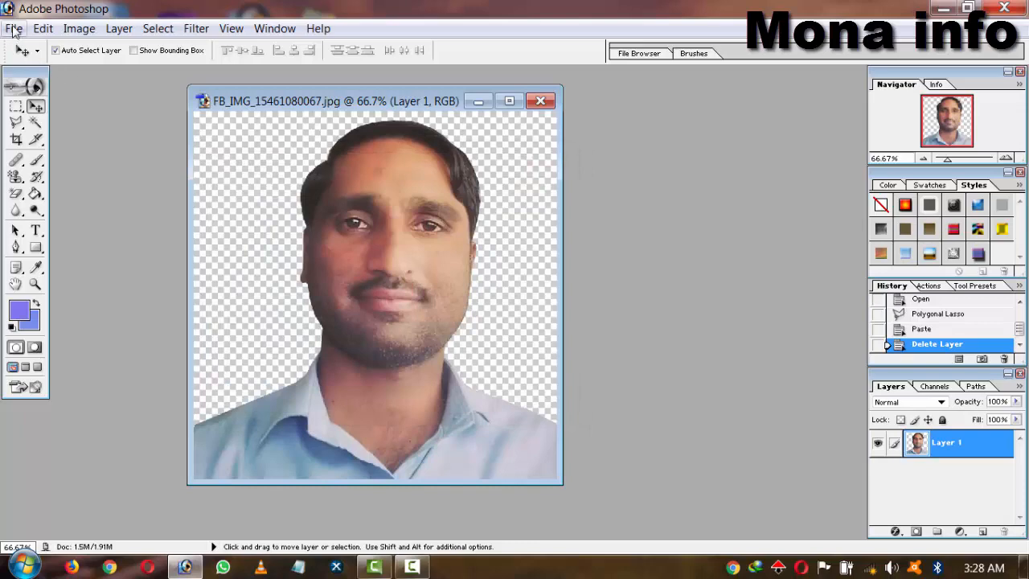
Create a new document from the 4 x 6 preset filled with the background color and move its window beside the cut-out portrait
{"action": "left_click", "coordinate": [13, 29]}
{"action": "left_click", "coordinate": [35, 51]}
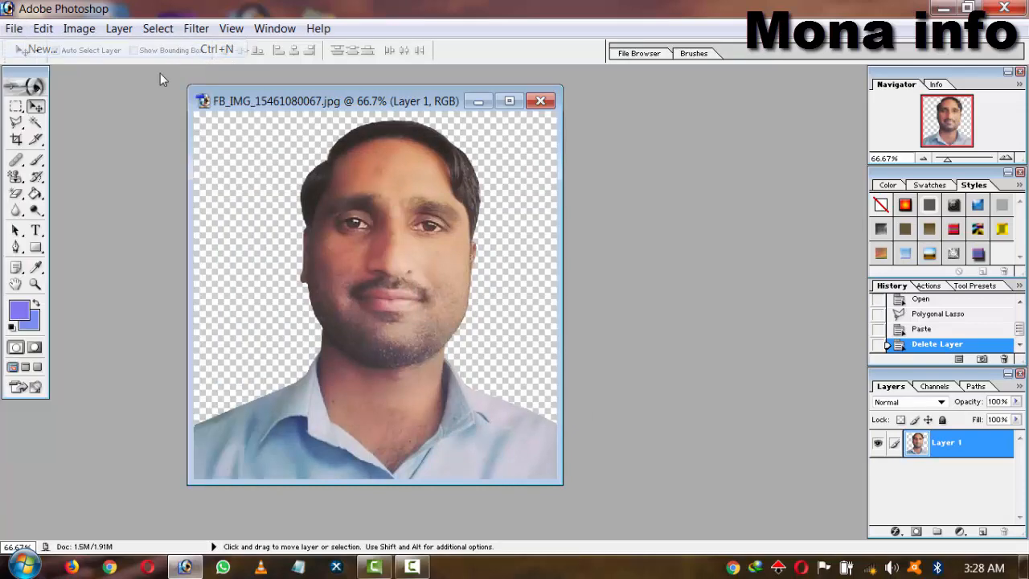
{"action": "left_click", "coordinate": [321, 228]}
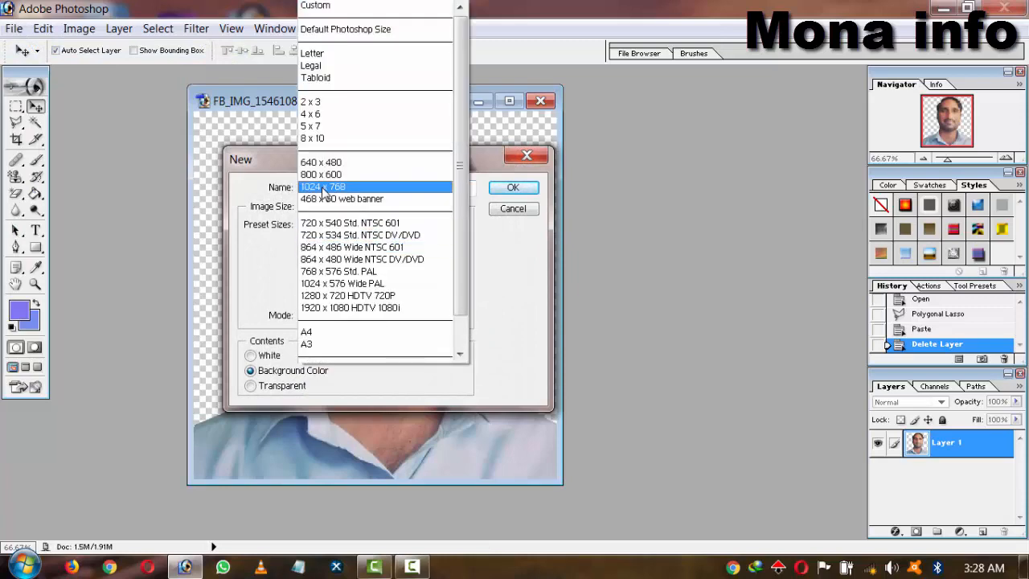
{"action": "left_click", "coordinate": [321, 116]}
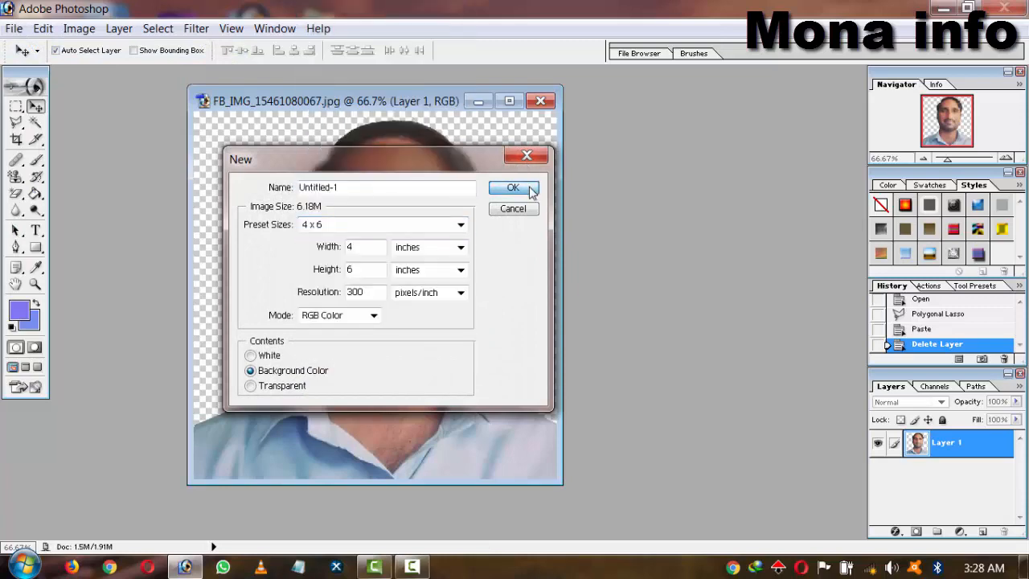
{"action": "left_click", "coordinate": [519, 187]}
{"action": "left_click_drag", "start_coordinate": [181, 114], "coordinate": [254, 229]}
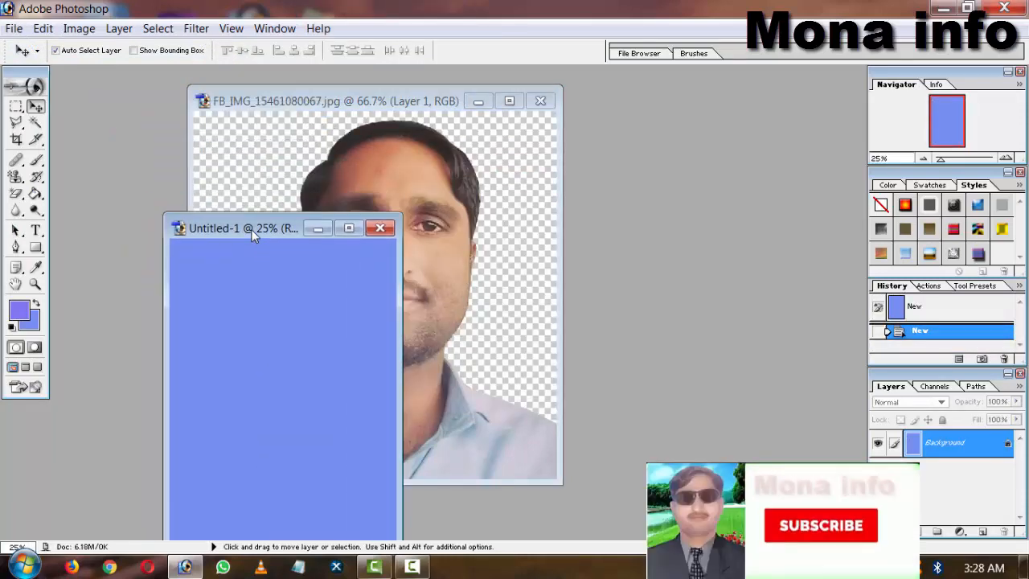
Copy the cut-out man into the blue document, position him centered in the upper half and merge his layer down
{"action": "left_click", "coordinate": [381, 255]}
{"action": "left_click_drag", "start_coordinate": [381, 395], "coordinate": [320, 489]}
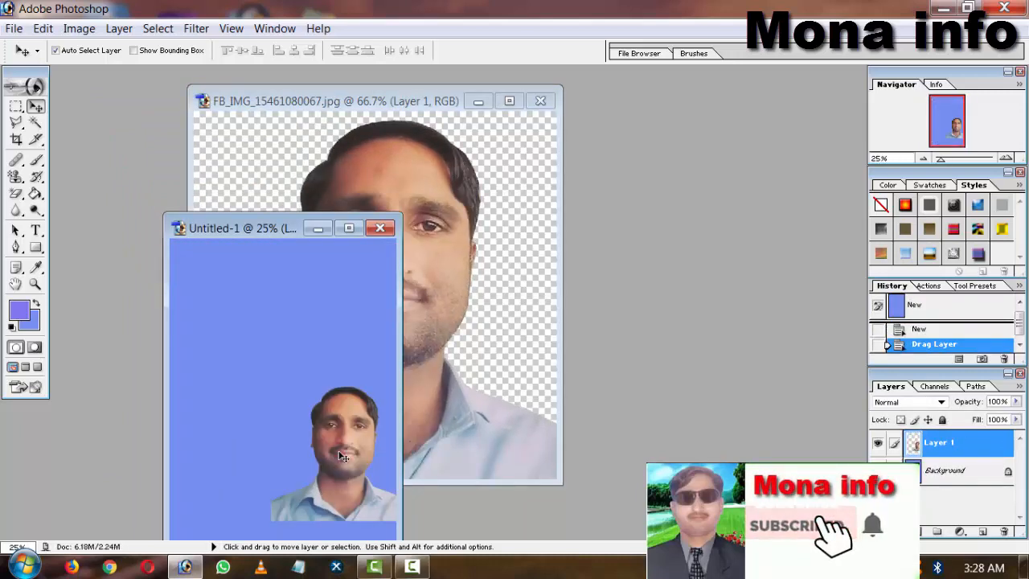
{"action": "left_click_drag", "start_coordinate": [350, 444], "coordinate": [283, 321]}
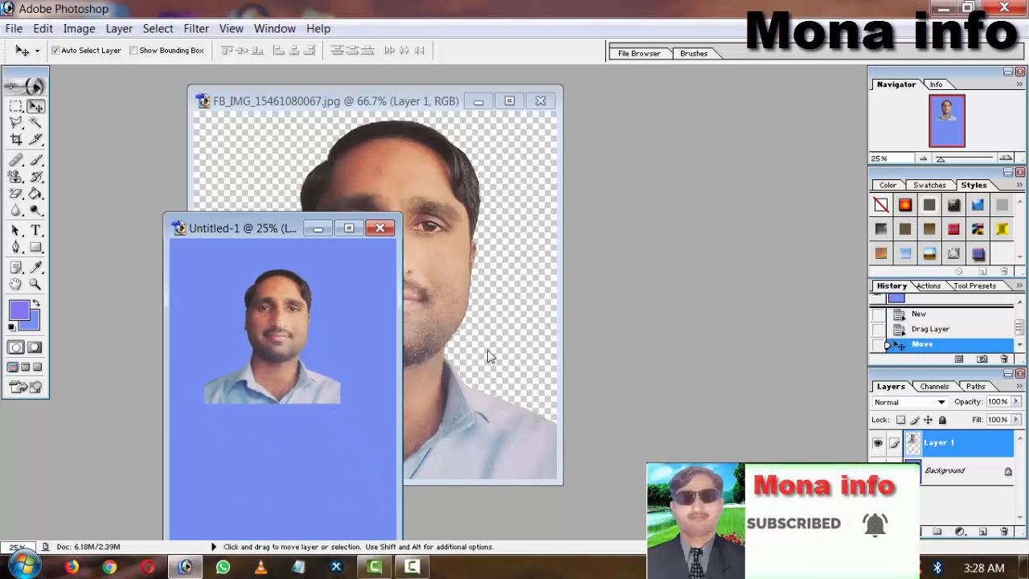
{"action": "key", "text": "ctrl+e"}
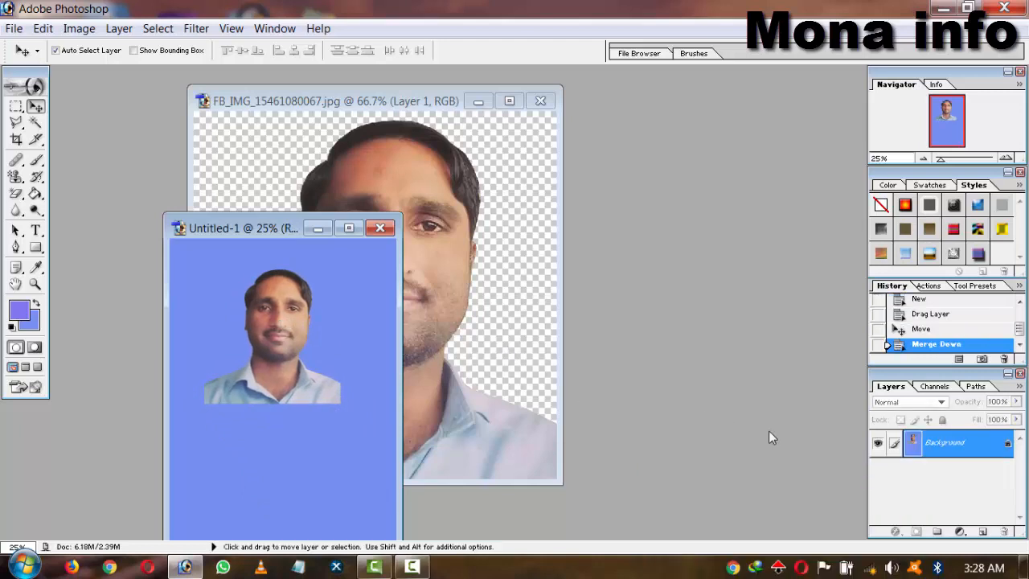
Crop the blue document closely around the man's head and shoulders, leaving a little space above the hair and trimming the shoulder edges
{"action": "left_click", "coordinate": [16, 140]}
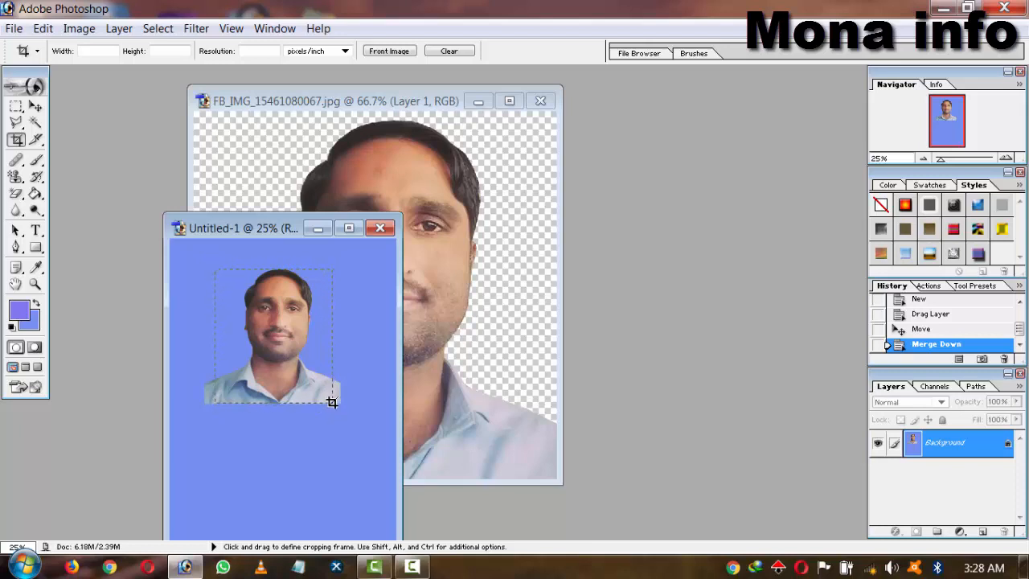
{"action": "left_click_drag", "start_coordinate": [332, 402], "coordinate": [334, 403]}
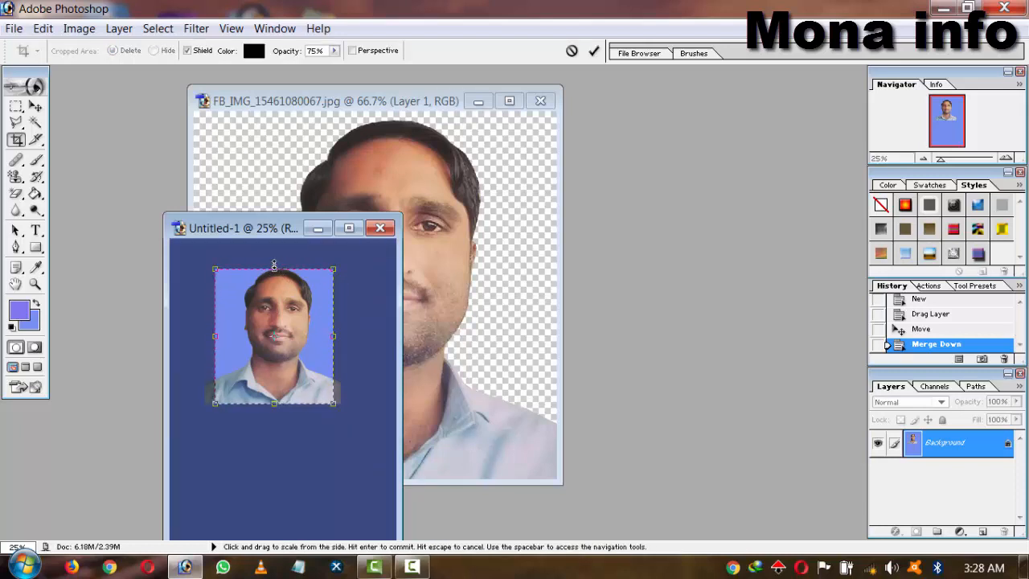
{"action": "left_click_drag", "start_coordinate": [274, 265], "coordinate": [274, 260]}
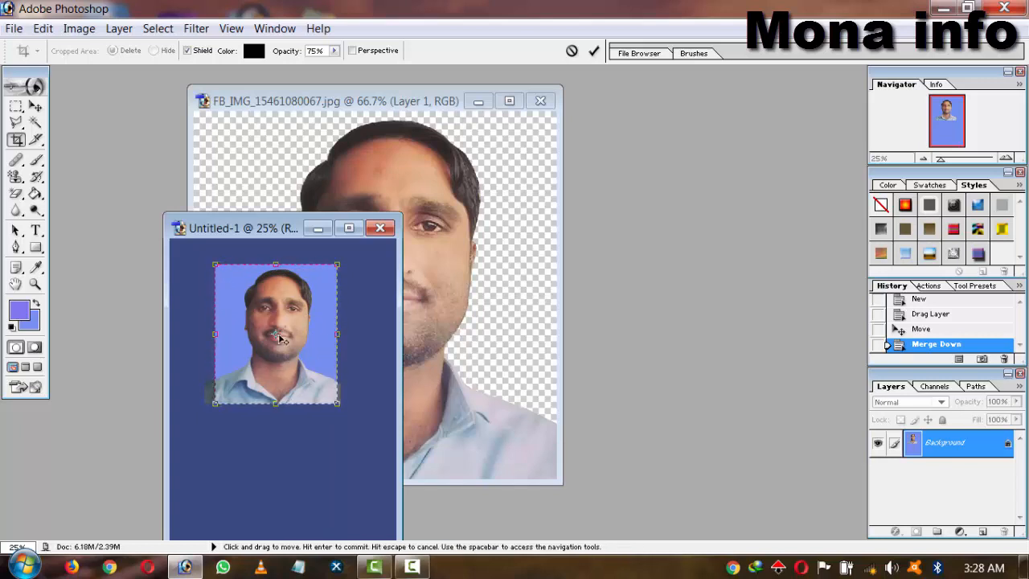
{"action": "left_click_drag", "start_coordinate": [213, 332], "coordinate": [214, 332]}
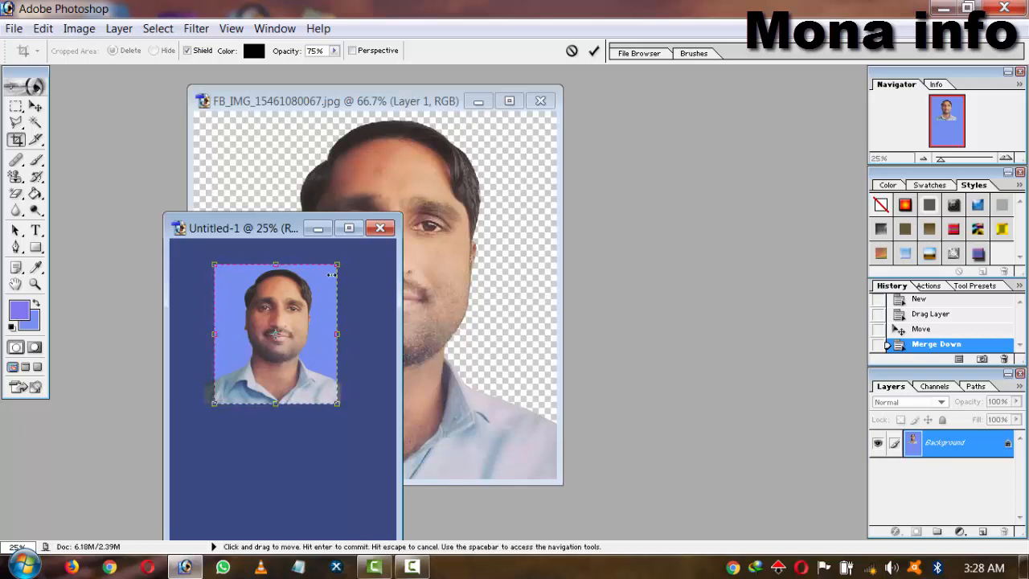
{"action": "left_click_drag", "start_coordinate": [339, 264], "coordinate": [335, 265]}
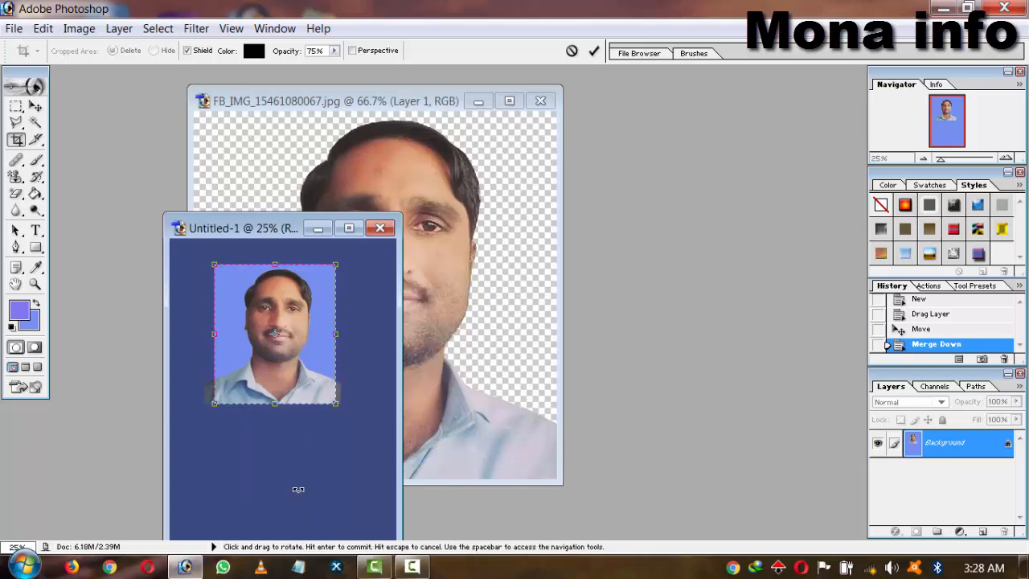
{"action": "left_click", "coordinate": [34, 108]}
{"action": "left_click", "coordinate": [438, 225]}
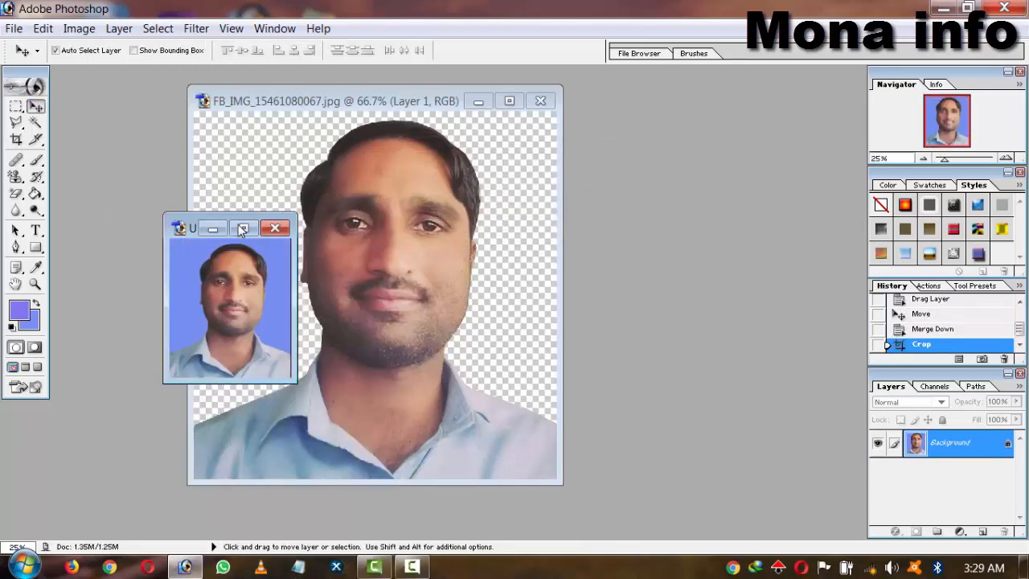
{"action": "left_click", "coordinate": [13, 29]}
{"action": "left_click", "coordinate": [48, 49]}
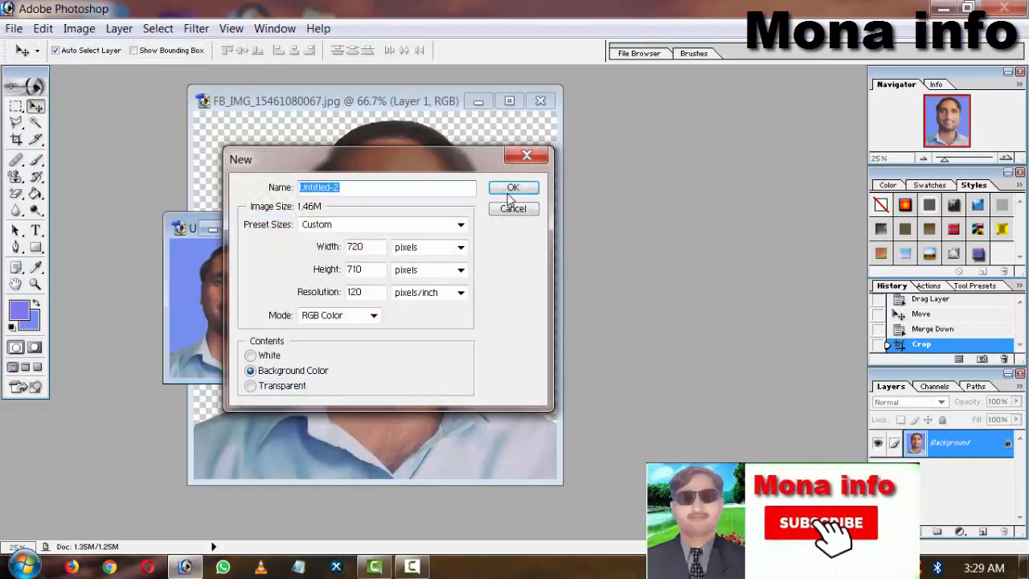
{"action": "left_click", "coordinate": [514, 211]}
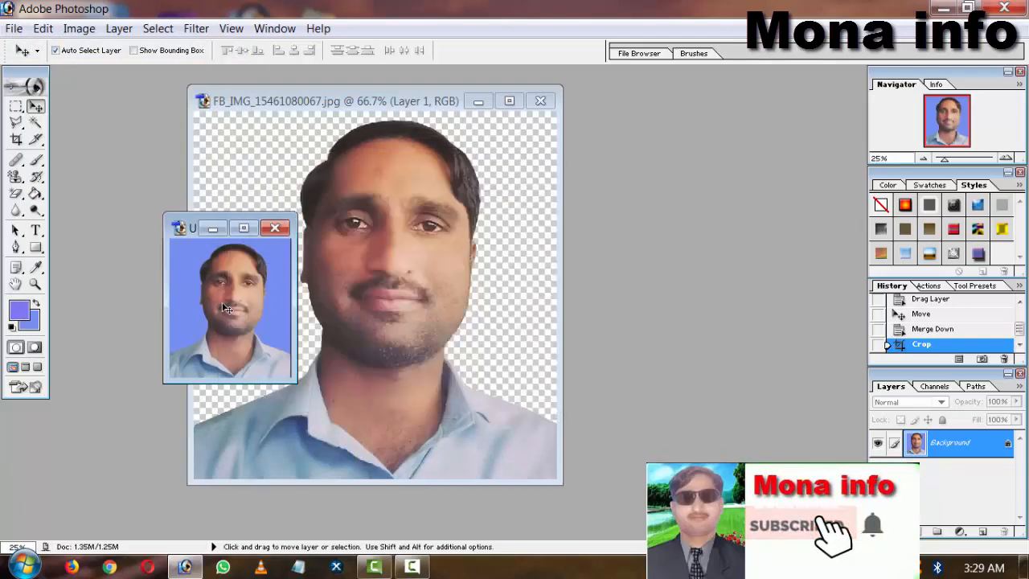
Set the background color to near-white F6F8FF
{"action": "left_click", "coordinate": [34, 324]}
{"action": "left_click", "coordinate": [218, 194]}
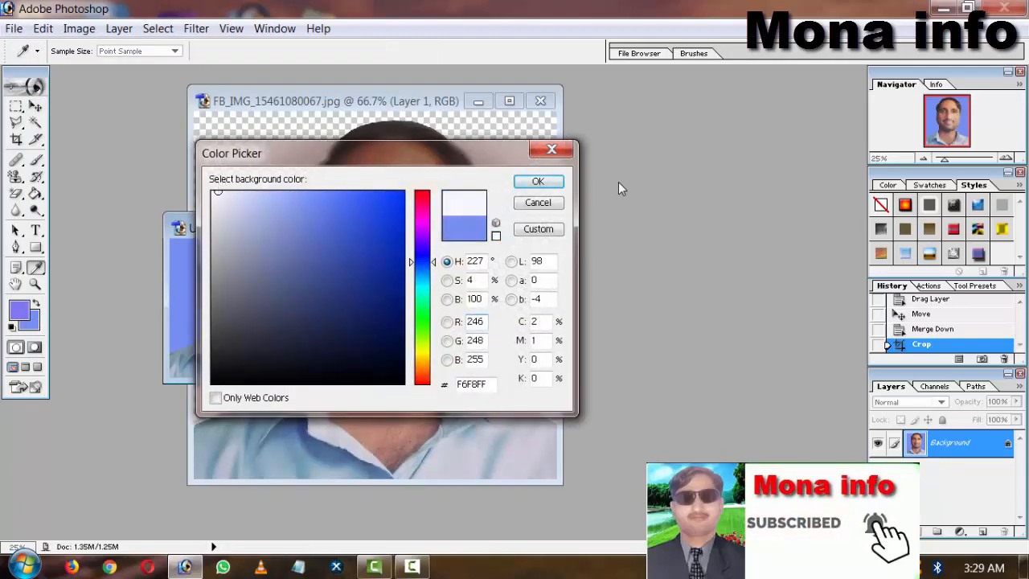
{"action": "left_click", "coordinate": [538, 181]}
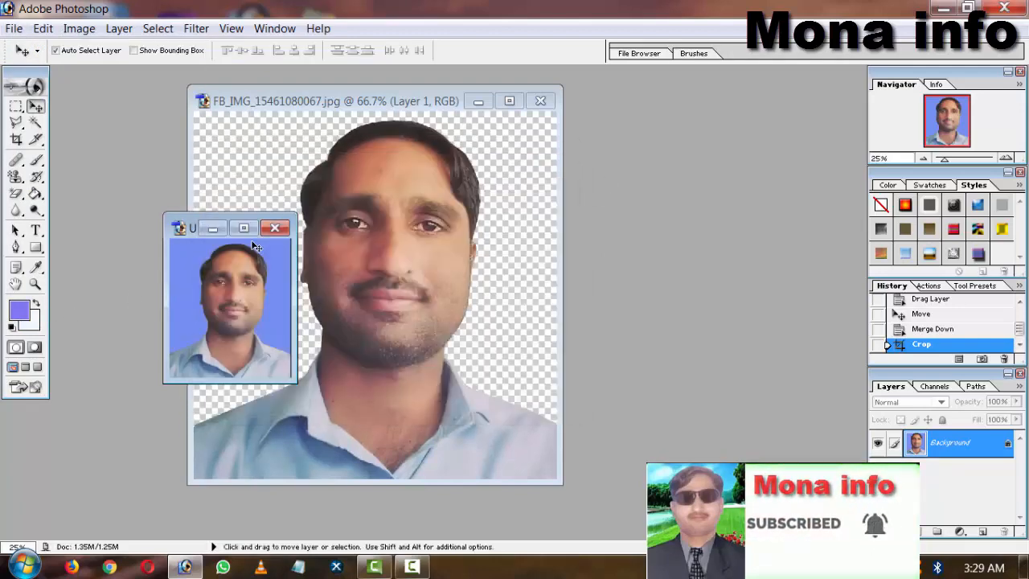
Create another 4 x 6 inch document filled with the near-white background color and move its window clear of the cropped portrait
{"action": "left_click", "coordinate": [14, 32]}
{"action": "left_click", "coordinate": [36, 48]}
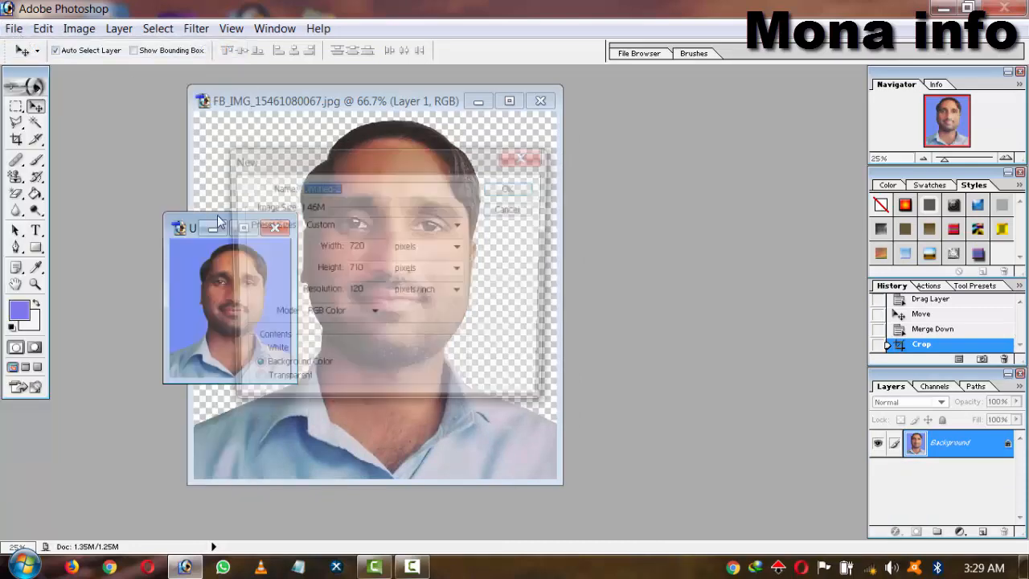
{"action": "left_click", "coordinate": [409, 226]}
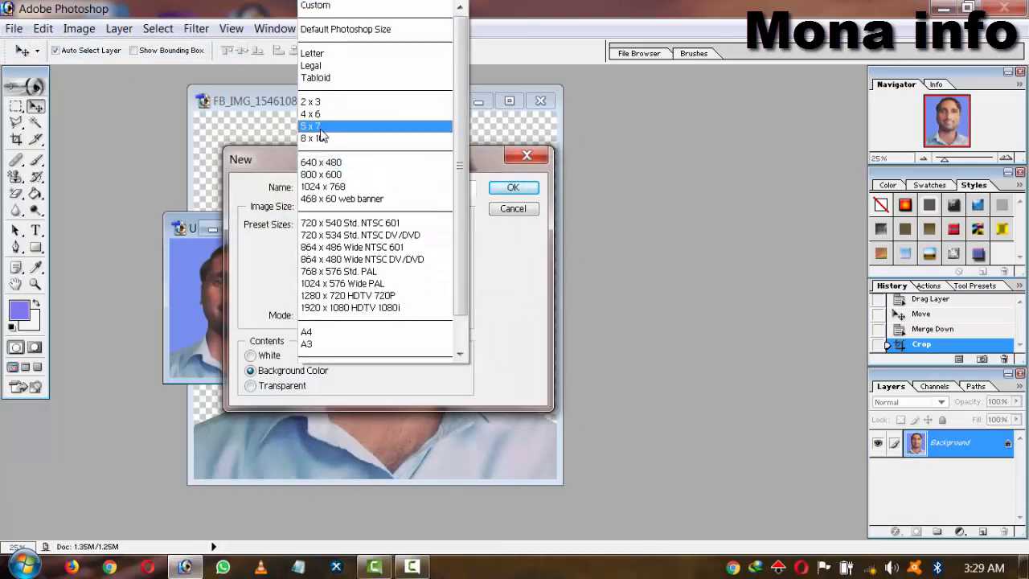
{"action": "left_click", "coordinate": [319, 114]}
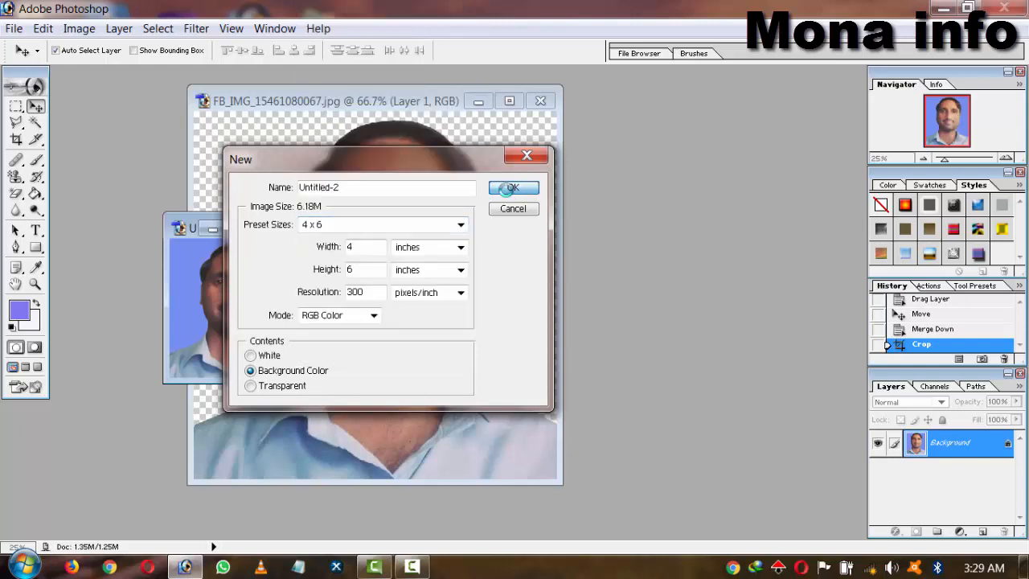
{"action": "left_click", "coordinate": [513, 187]}
{"action": "left_click_drag", "start_coordinate": [209, 120], "coordinate": [463, 137]}
Copy the cropped portrait into the near-white document, scale it to 76% in both directions and place it in the upper-left corner
{"action": "left_click_drag", "start_coordinate": [234, 307], "coordinate": [403, 271]}
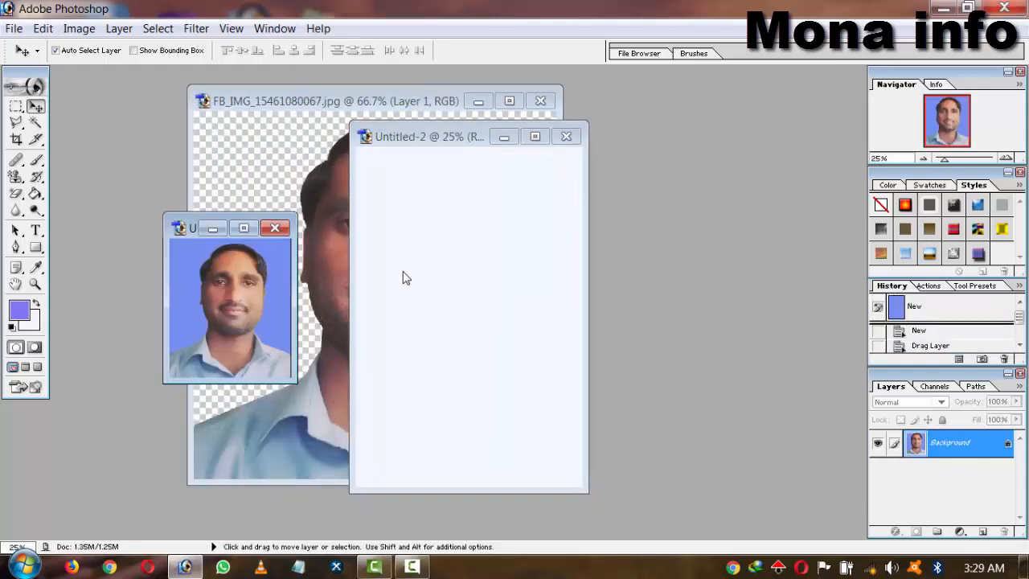
{"action": "left_click_drag", "start_coordinate": [277, 282], "coordinate": [466, 211]}
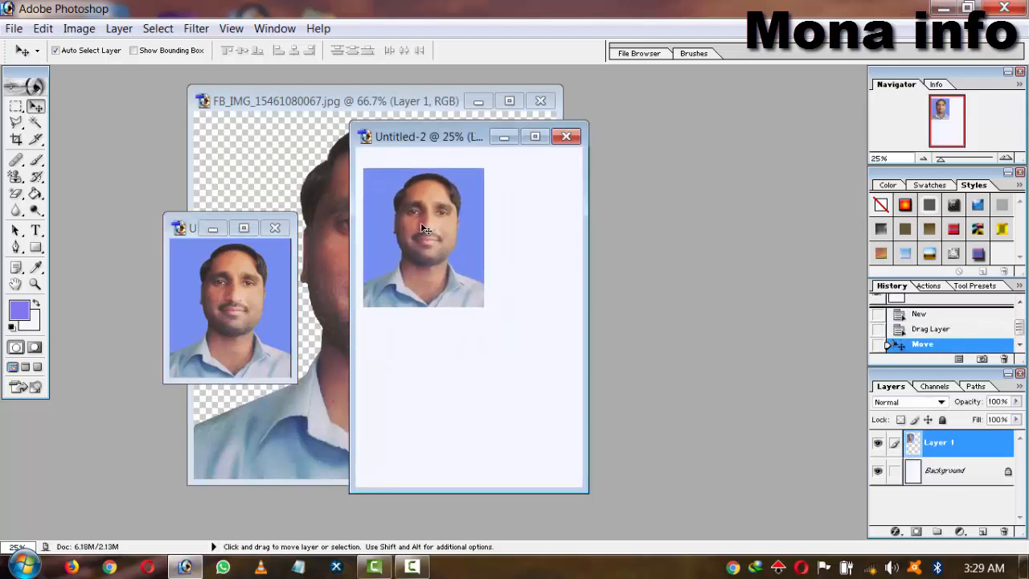
{"action": "key", "text": "ctrl+t"}
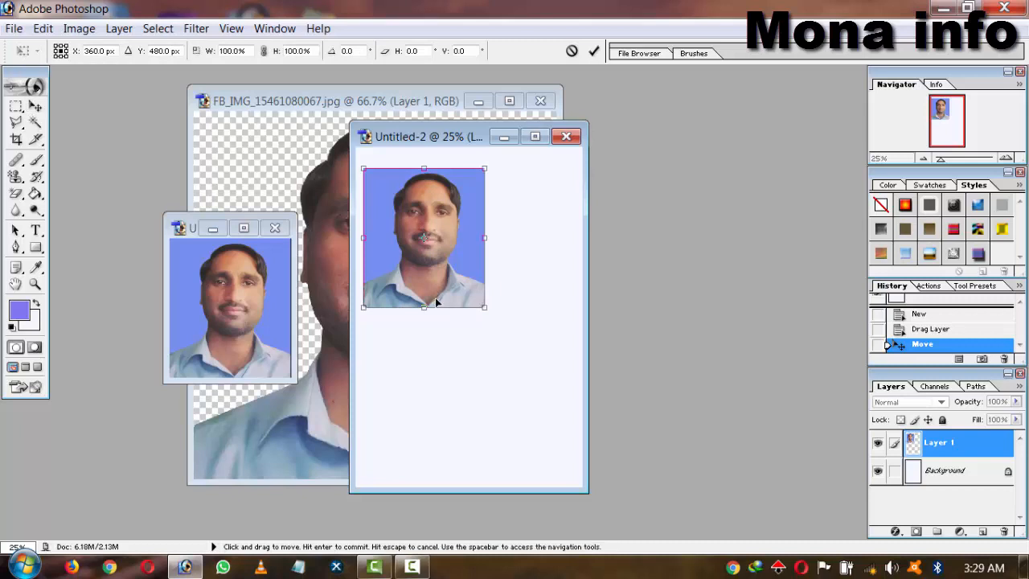
{"action": "left_click_drag", "start_coordinate": [477, 312], "coordinate": [431, 239]}
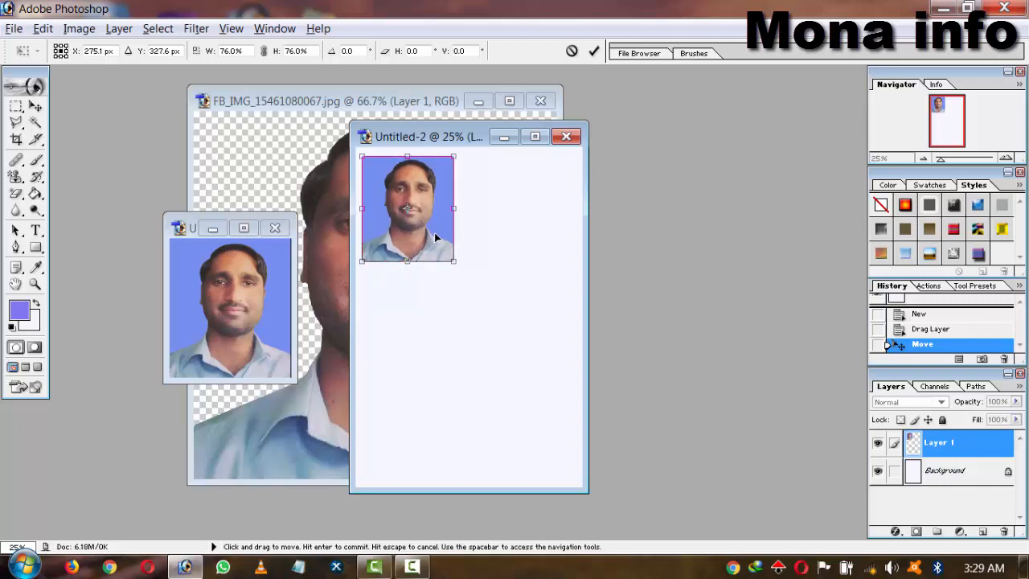
{"action": "left_click_drag", "start_coordinate": [434, 232], "coordinate": [405, 228]}
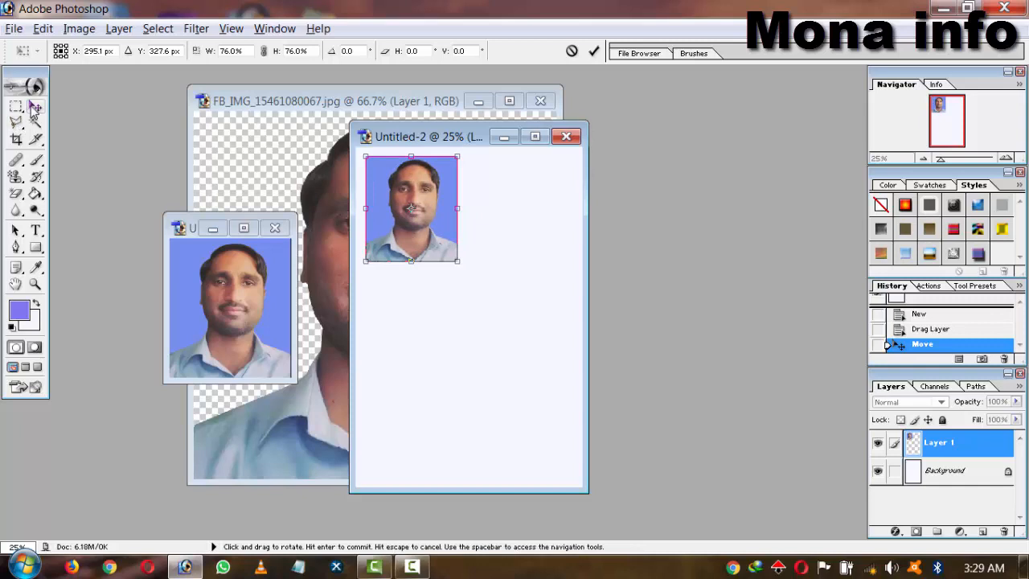
{"action": "left_click", "coordinate": [36, 106]}
{"action": "left_click", "coordinate": [437, 222]}
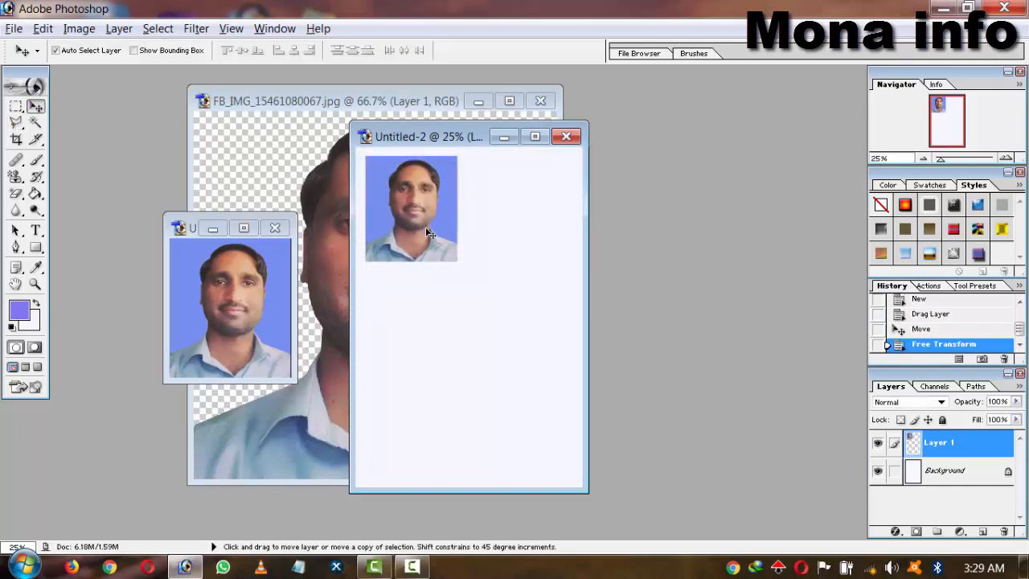
Duplicate the portrait to its right, nudge the copy level with a narrow gap, and merge it down into Layer 1
{"action": "left_click_drag", "start_coordinate": [429, 233], "coordinate": [524, 233]}
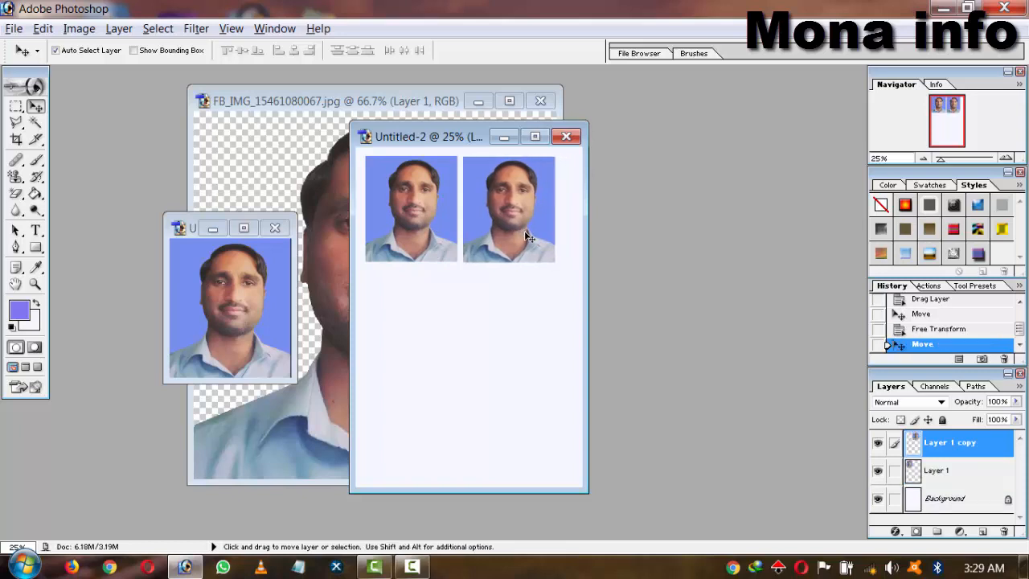
{"action": "key", "text": "Up"}
{"action": "key", "text": "Up"}
{"action": "key", "text": "Right"}
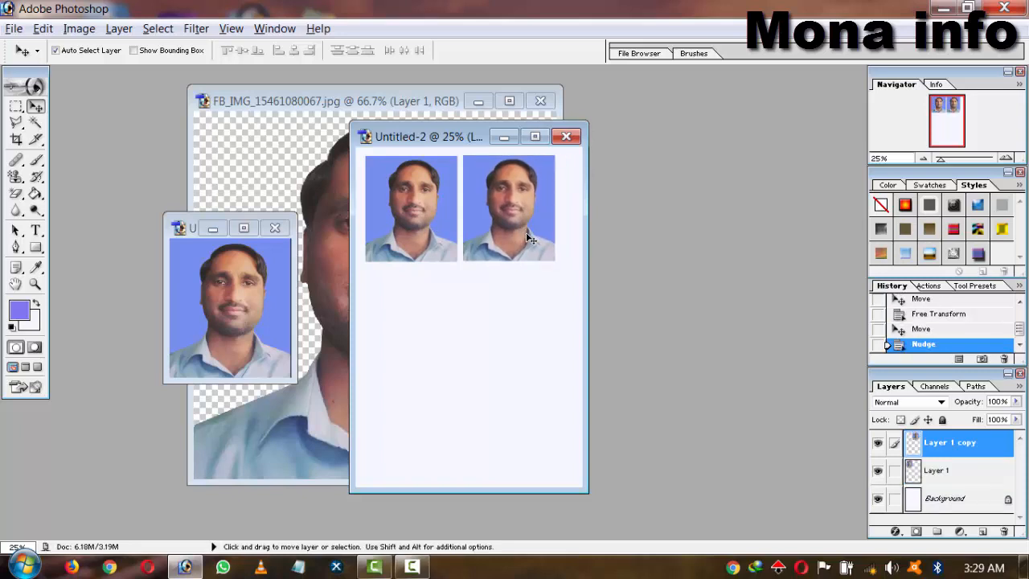
{"action": "key", "text": "Right"}
{"action": "key", "text": "Right"}
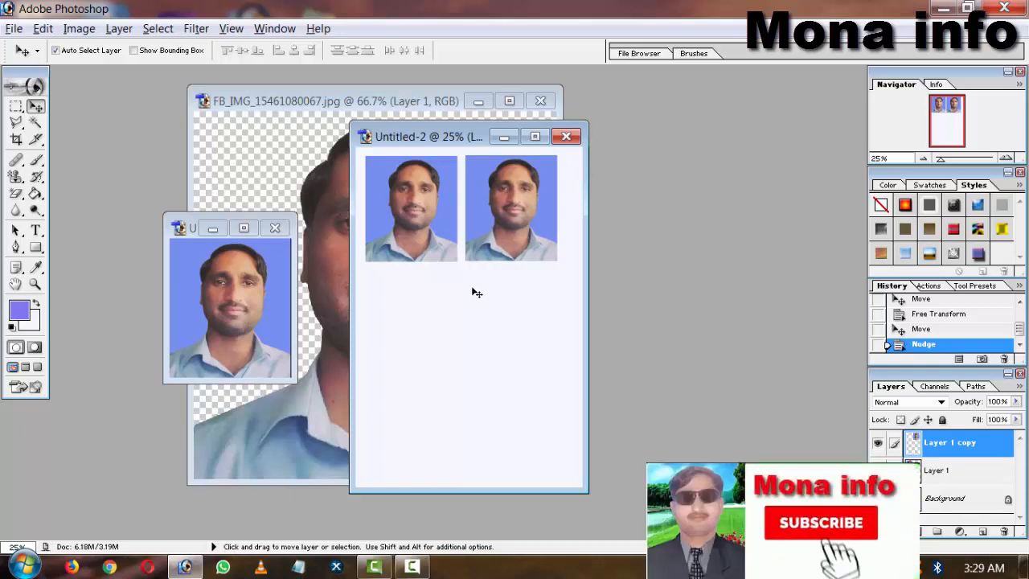
{"action": "key", "text": "ctrl+e"}
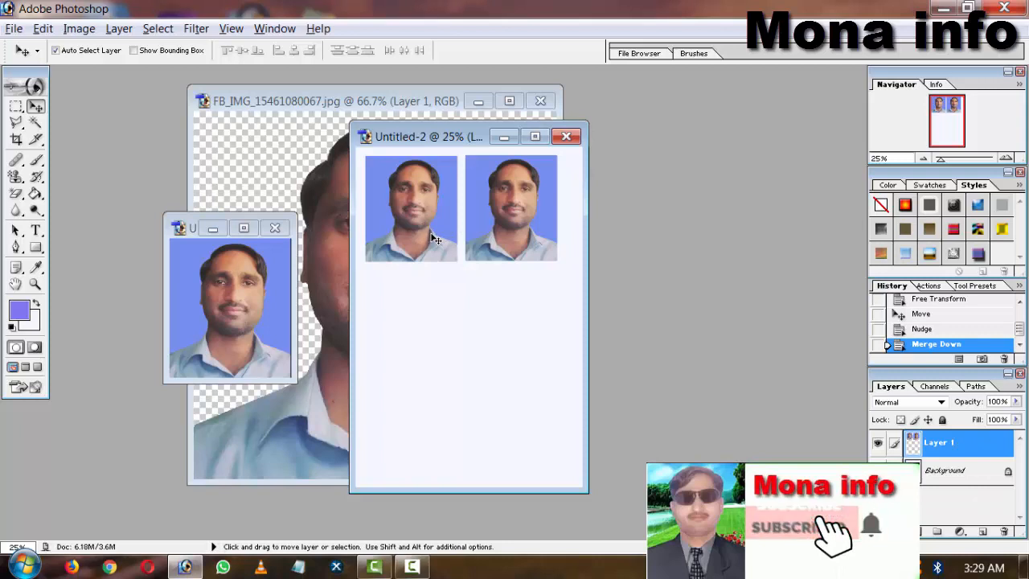
Duplicate the row of two portraits directly below and nudge the copy into line with the upper row, leaving a narrow gap
{"action": "key", "text": "alt"}
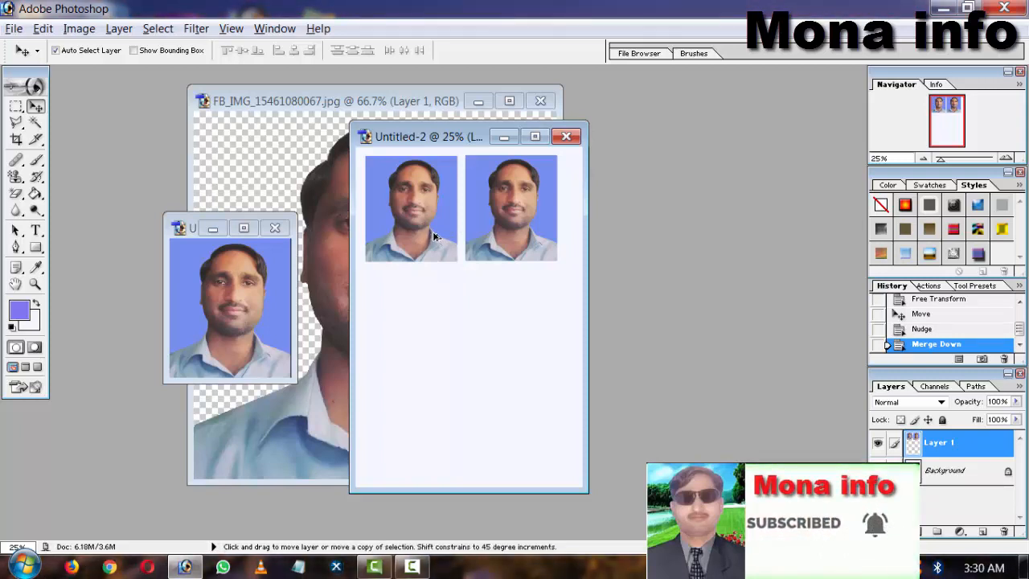
{"action": "left_click_drag", "start_coordinate": [434, 236], "coordinate": [432, 337]}
{"action": "key", "text": "Down"}
{"action": "key", "text": "Down"}
{"action": "key", "text": "Down"}
{"action": "key", "text": "Down"}
{"action": "key", "text": "Down"}
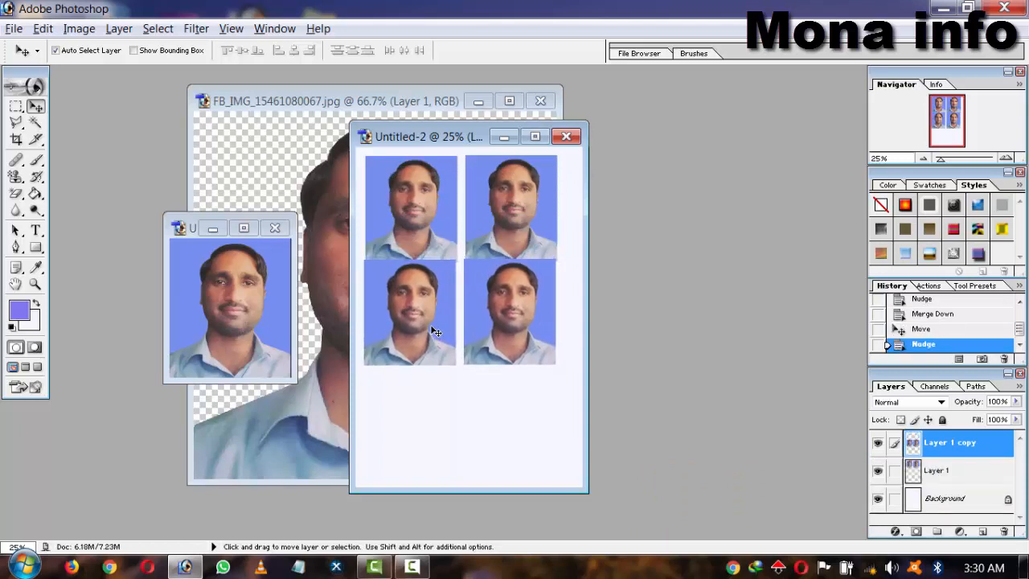
{"action": "key", "text": "Down"}
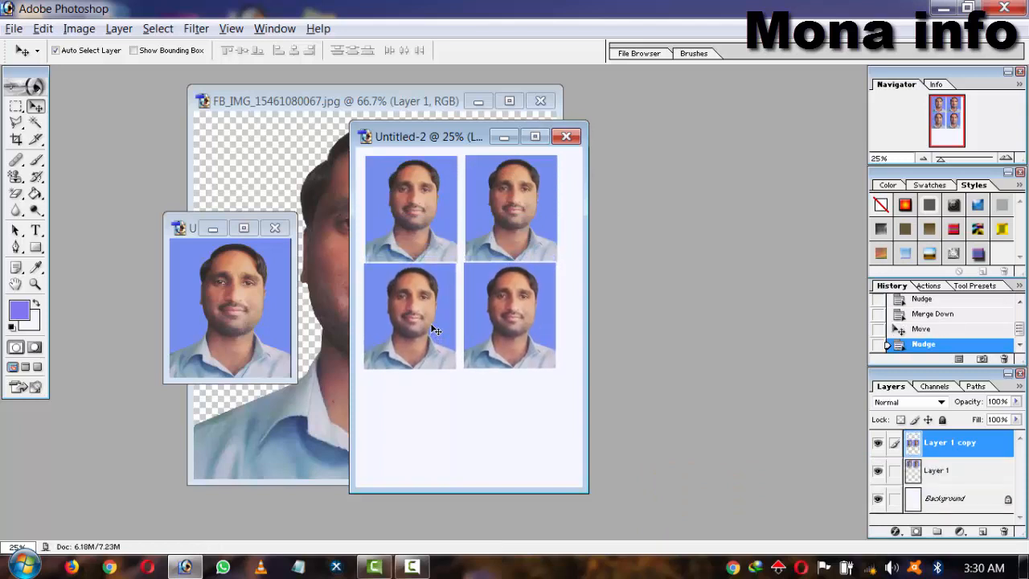
{"action": "key", "text": "Right"}
{"action": "key", "text": "Right"}
{"action": "key", "text": "Down"}
Select the upper row's layer and nudge it up close to the page's top edge
{"action": "key", "text": "alt+bracketleft"}
{"action": "key", "text": "Up"}
{"action": "key", "text": "Up"}
{"action": "key", "text": "Up"}
{"action": "key", "text": "Up"}
{"action": "key", "text": "Up"}
{"action": "key", "text": "Up"}
{"action": "key", "text": "Up"}
{"action": "key", "text": "Up"}
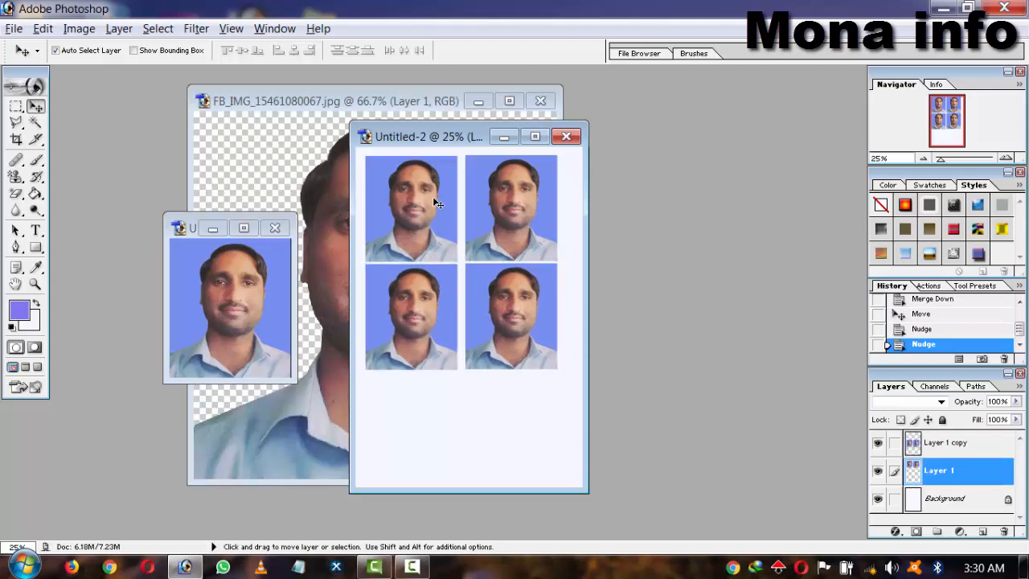
{"action": "key", "text": "Up"}
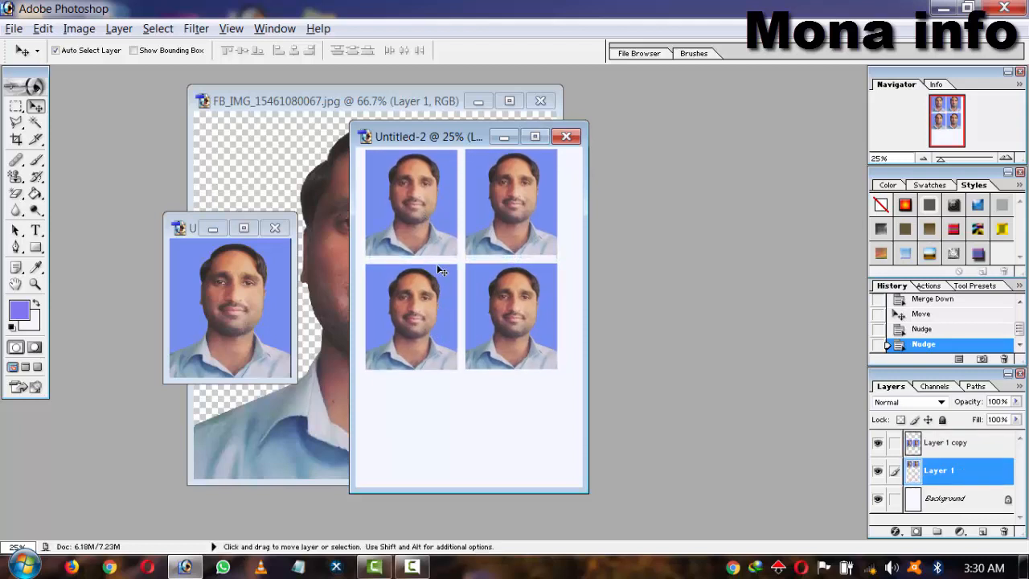
Select the second row of portraits and nudge it up, leaving only a narrow gap below the first row
{"action": "left_click", "coordinate": [433, 284]}
{"action": "key", "text": "Up"}
{"action": "key", "text": "Up"}
{"action": "key", "text": "Up"}
{"action": "key", "text": "Up"}
{"action": "key", "text": "Up"}
{"action": "key", "text": "Up"}
{"action": "key", "text": "Up"}
{"action": "key", "text": "Up"}
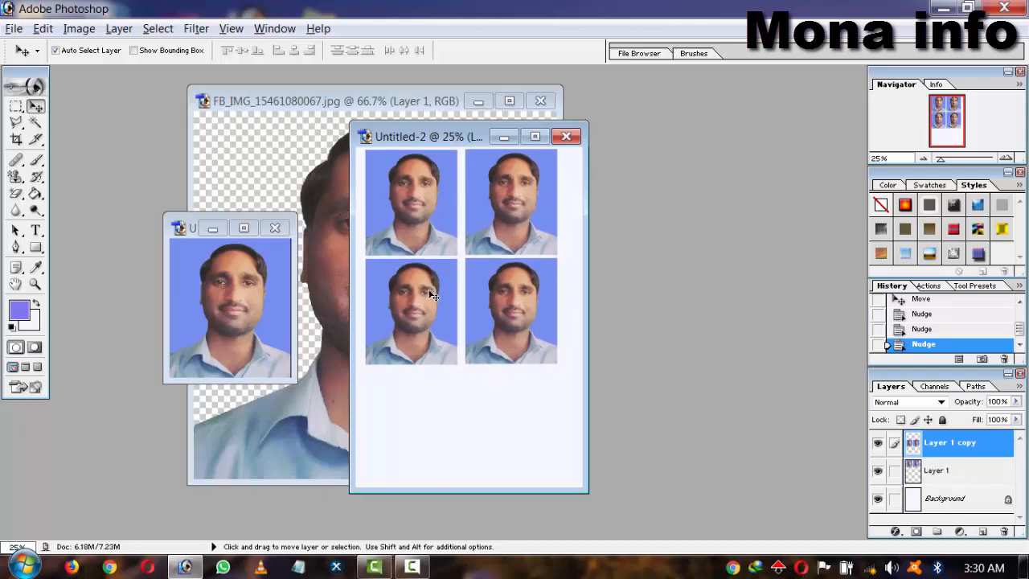
Duplicate the second row directly below as a third row, and merge all three rows into Layer 1
{"action": "left_click_drag", "start_coordinate": [432, 296], "coordinate": [432, 408]}
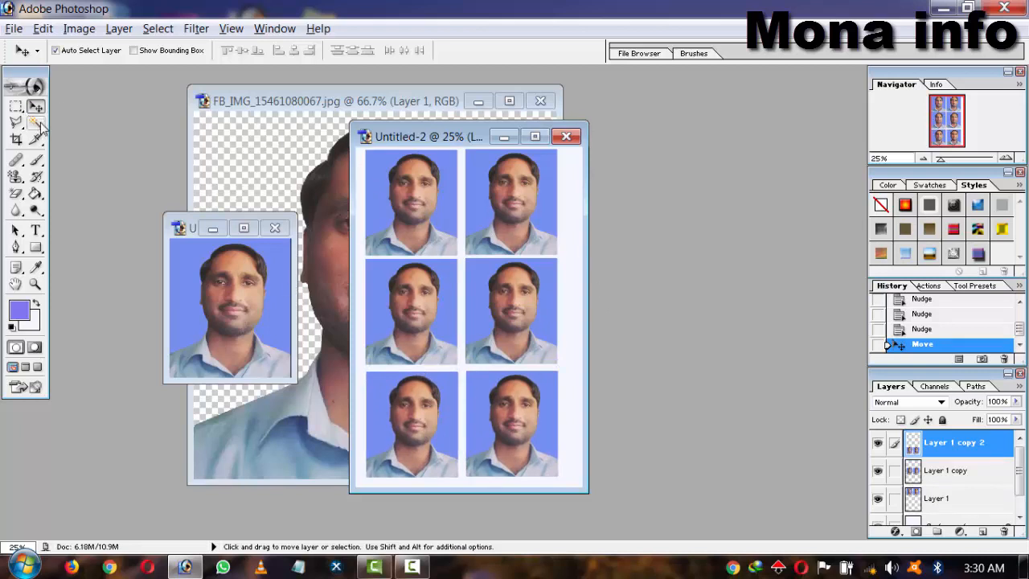
{"action": "key", "text": "ctrl+e"}
{"action": "key", "text": "ctrl+e"}
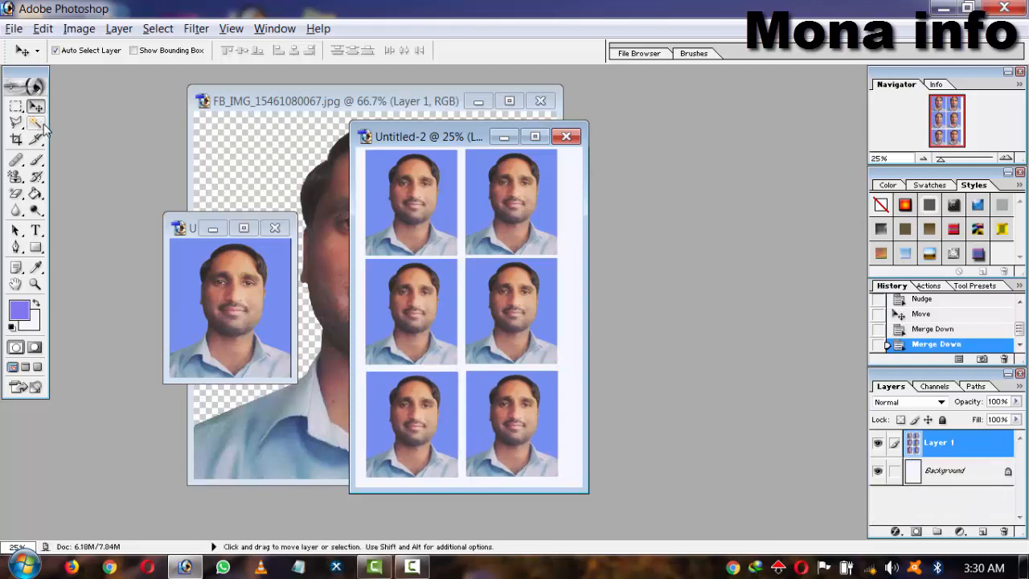
Lighten the merged portraits with a Hue/Saturation adjustment, setting Lightness to +17
{"action": "key", "text": "ctrl+u"}
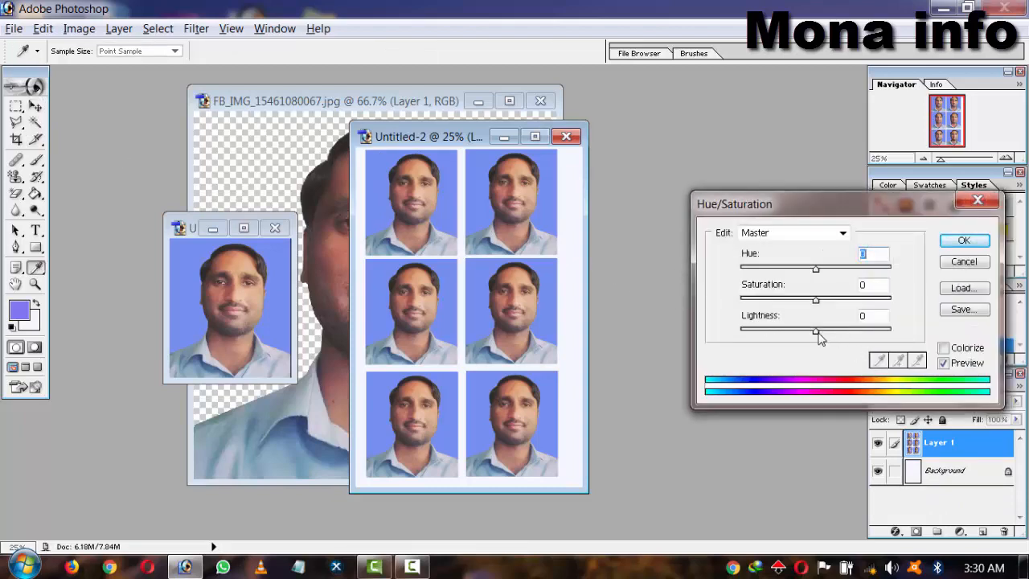
{"action": "left_click_drag", "start_coordinate": [816, 331], "coordinate": [820, 331]}
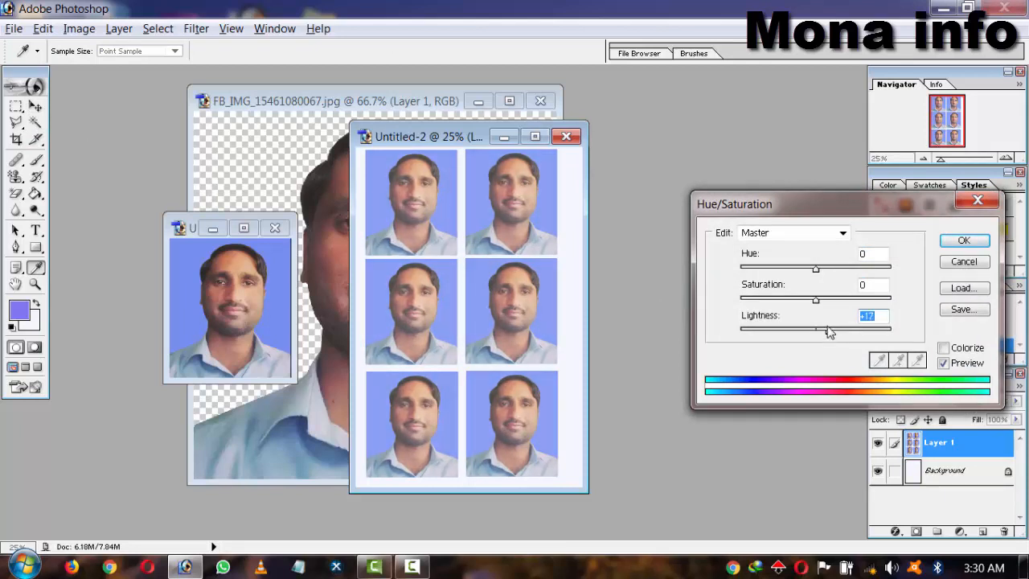
{"action": "left_click", "coordinate": [964, 241]}
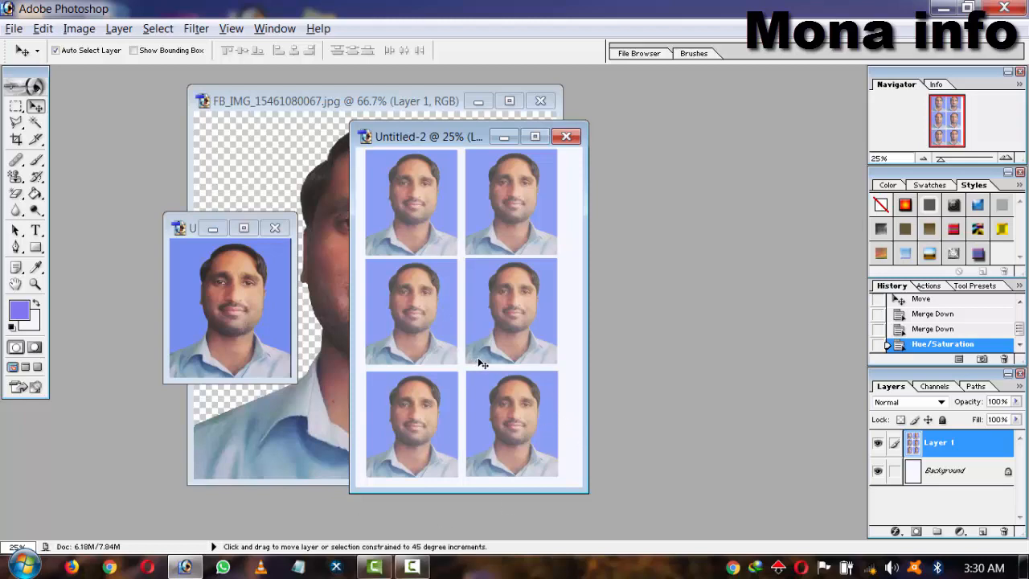
Save the portrait sheet as a JPEG named monainfo in the Facebook folder, with quality 3 (Low) and the Baseline ("Standard") format option
{"action": "key", "text": "ctrl+s"}
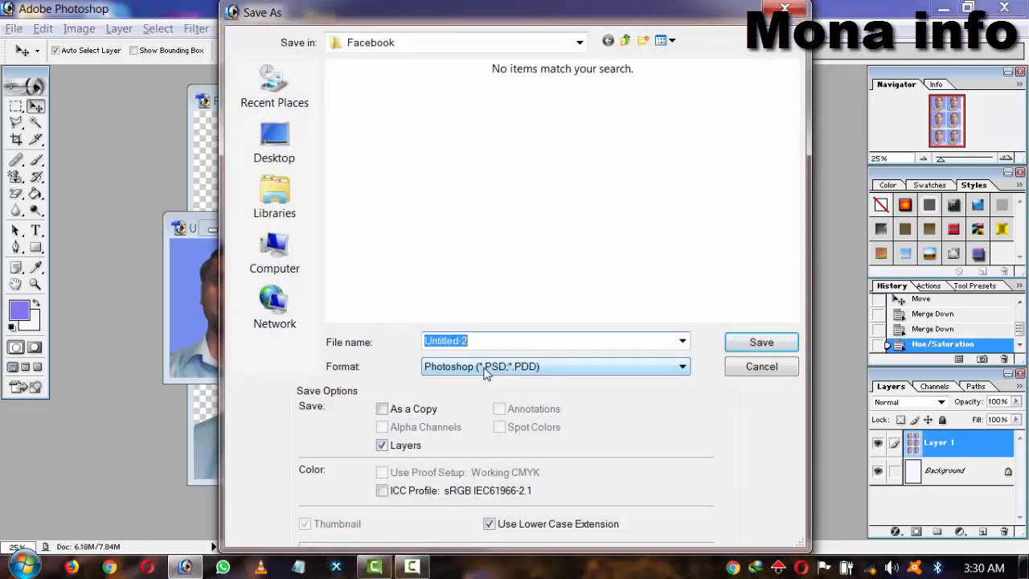
{"action": "left_click", "coordinate": [485, 371]}
{"action": "left_click", "coordinate": [485, 372]}
{"action": "left_click", "coordinate": [487, 369]}
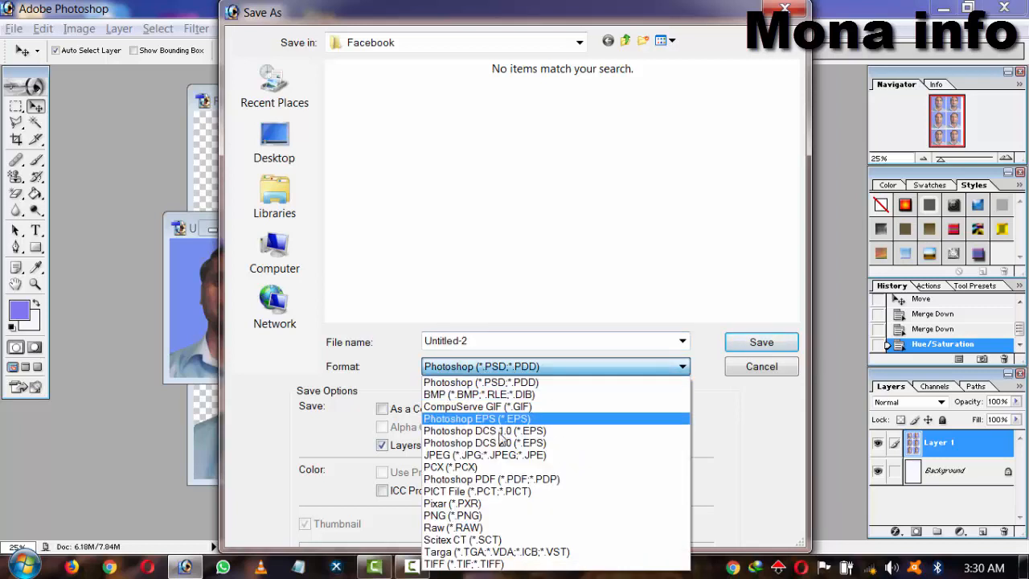
{"action": "left_click", "coordinate": [525, 456]}
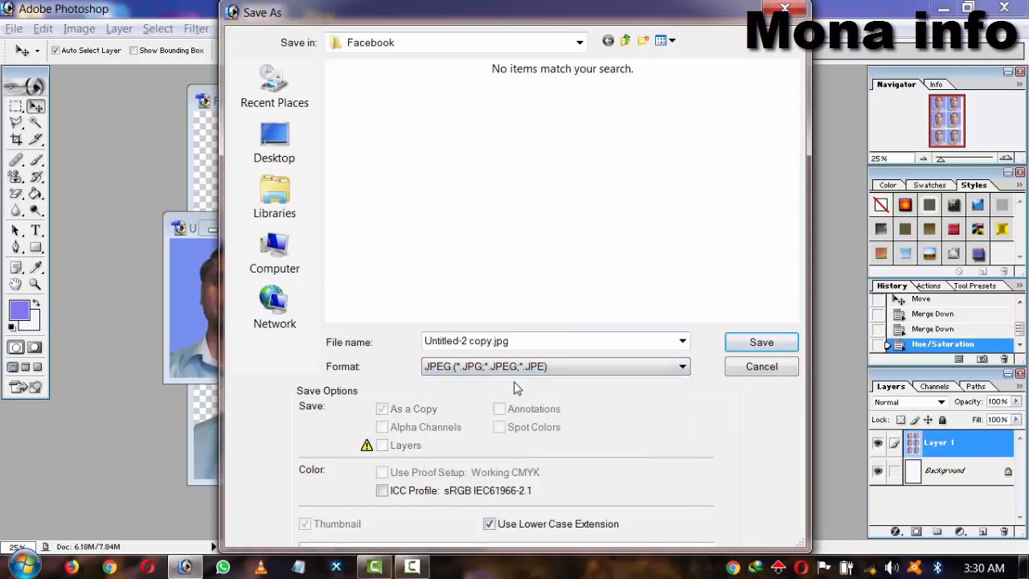
{"action": "double_click", "coordinate": [460, 338]}
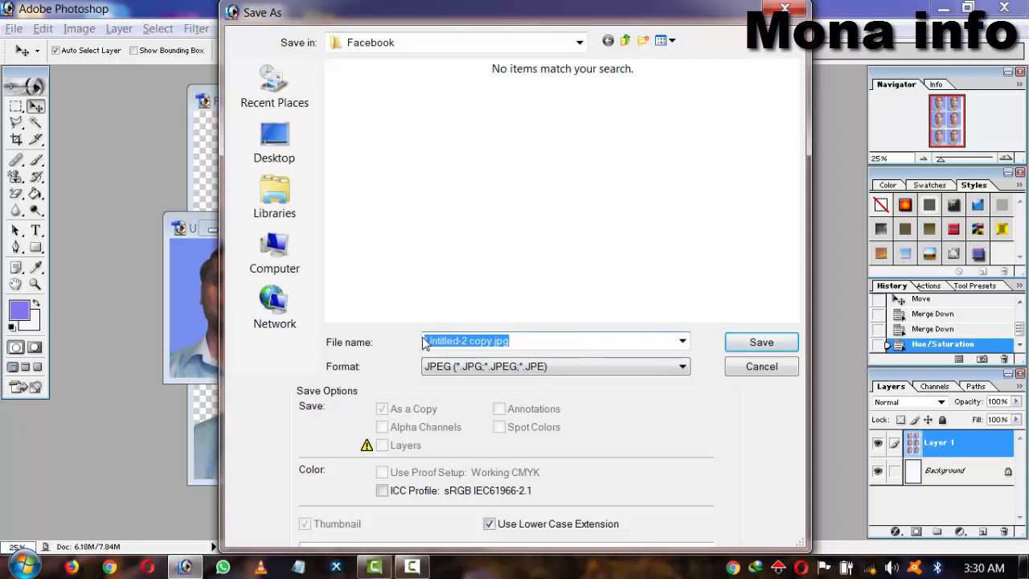
{"action": "type", "text": "monainfo"}
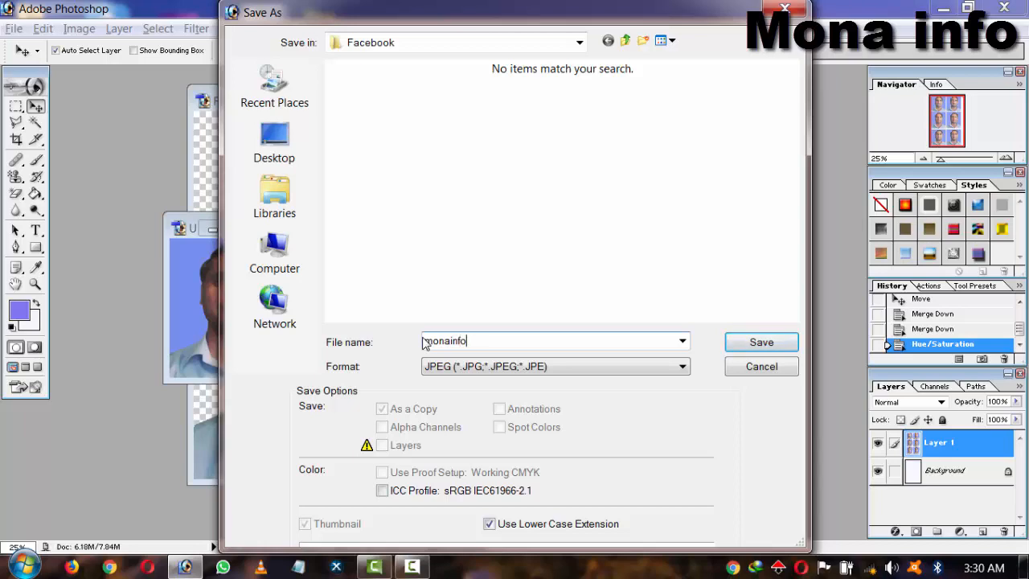
{"action": "key", "text": "Return"}
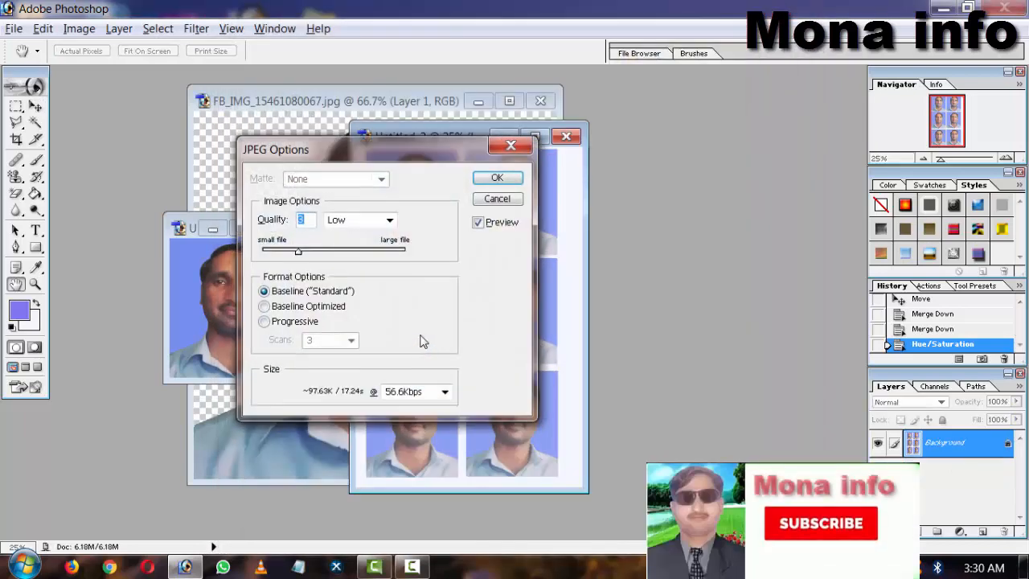
{"action": "left_click", "coordinate": [500, 179]}
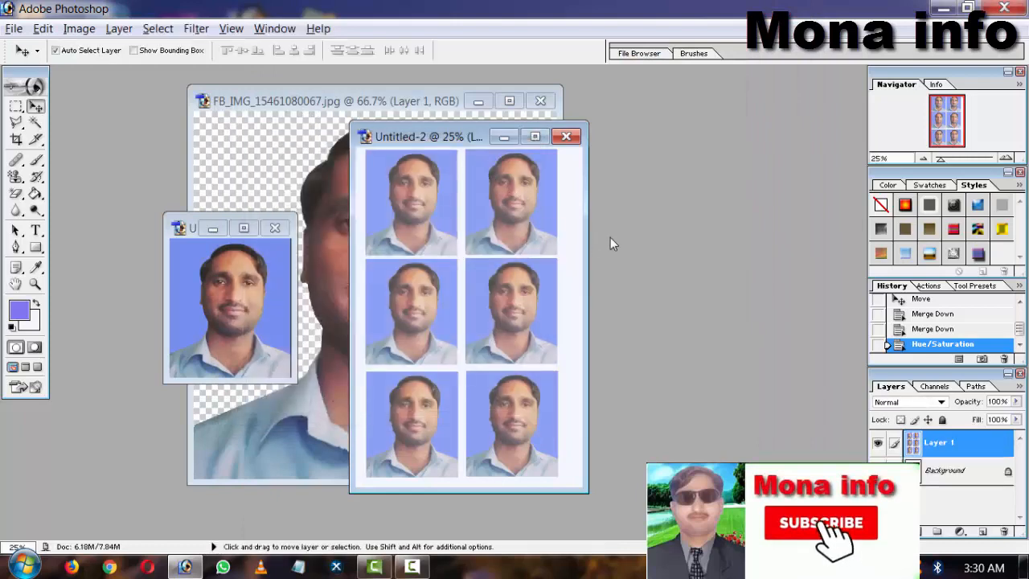